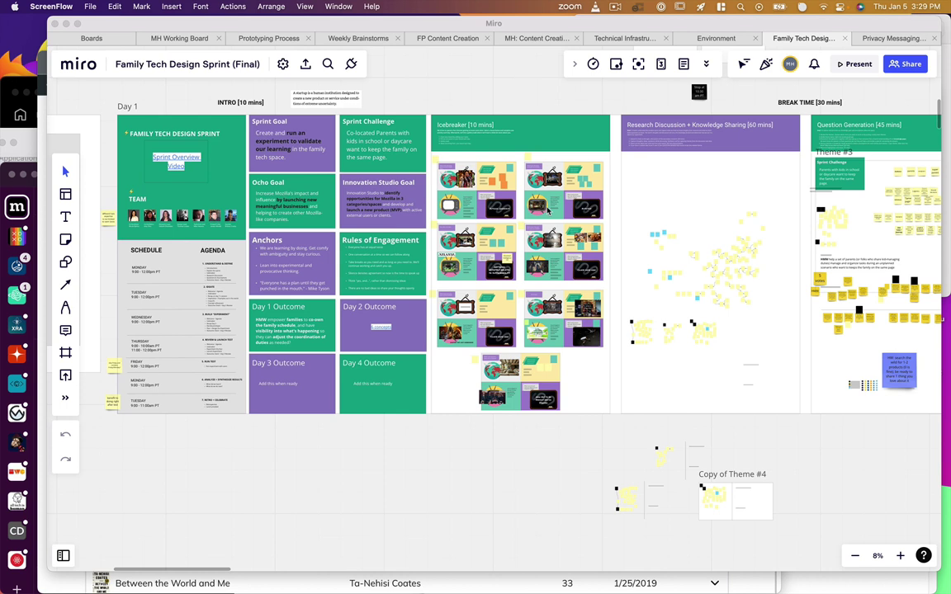
Step: Look over the Family Tech Design Sprint board in Miro, from the Day 1 frame down to the Day 6 frame
scroll(547, 210, down, 2)
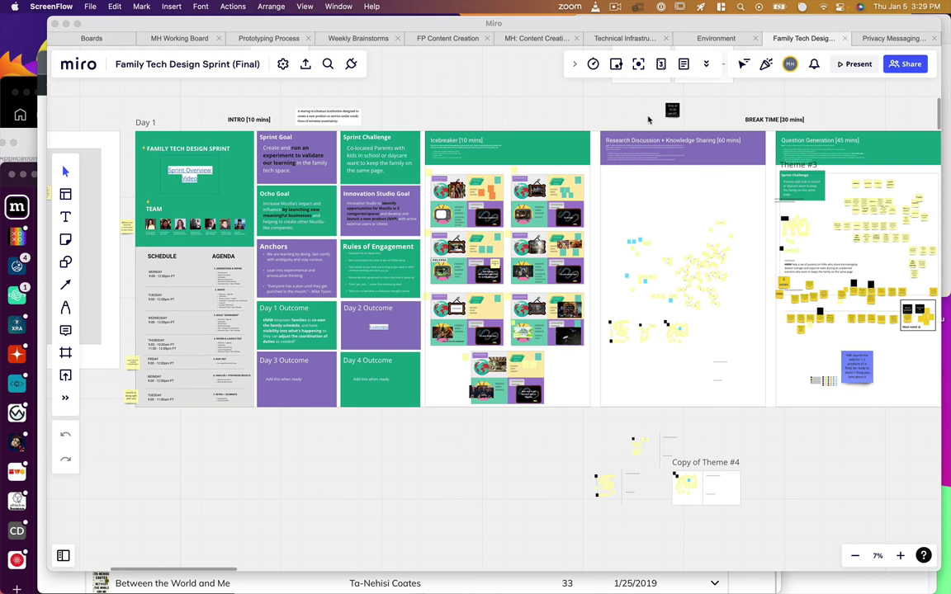
key(super+Tab)
key(super+Tab)
key(super+Tab)
key(super+Tab)
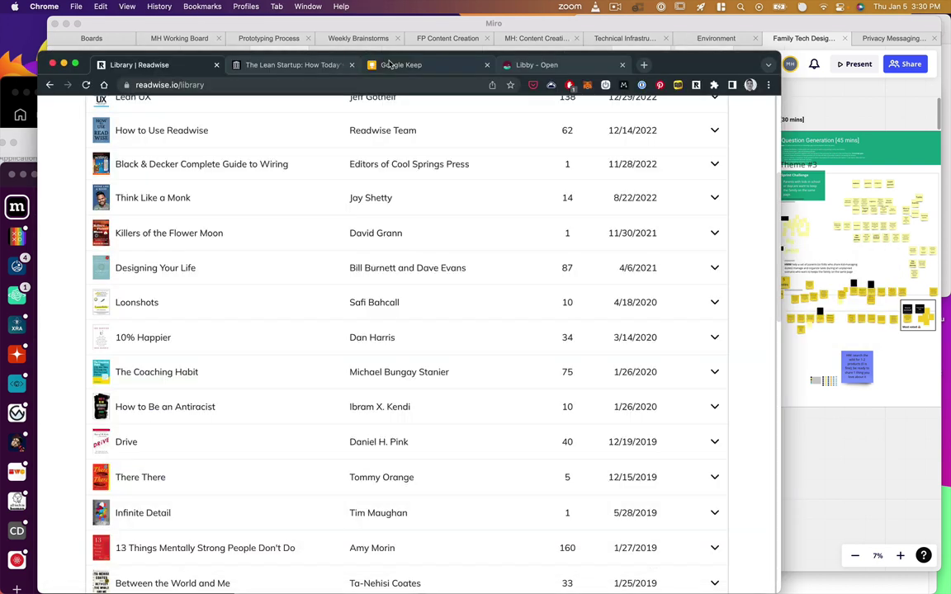
click(823, 219)
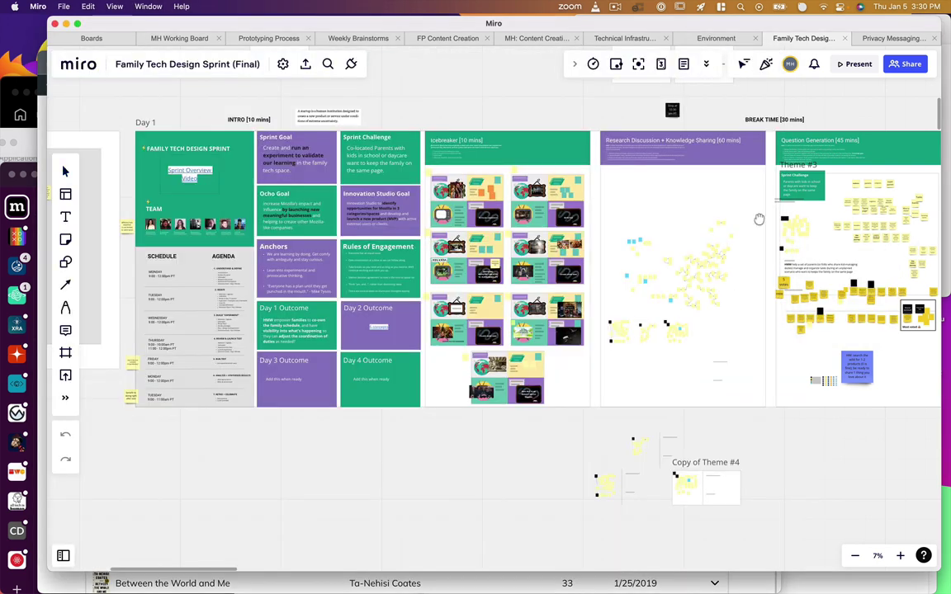
scroll(573, 261, right, 10)
scroll(572, 261, down, 5)
scroll(582, 276, down, 10)
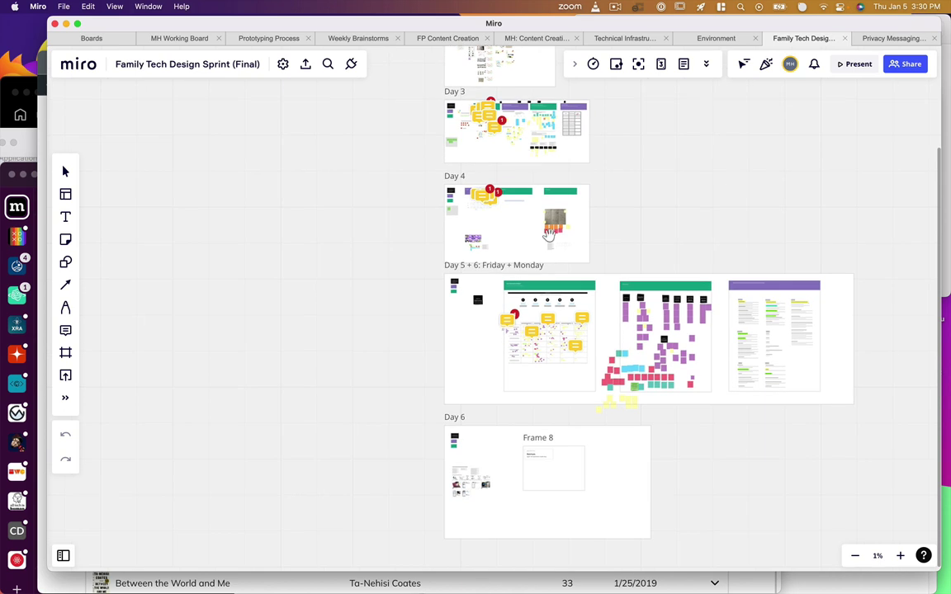
Step: Switch to the ChatGPT conversation in Firefox and read the generated lean UX sprint plan from the sprint goal through the competitor businesses
key(super+Tab)
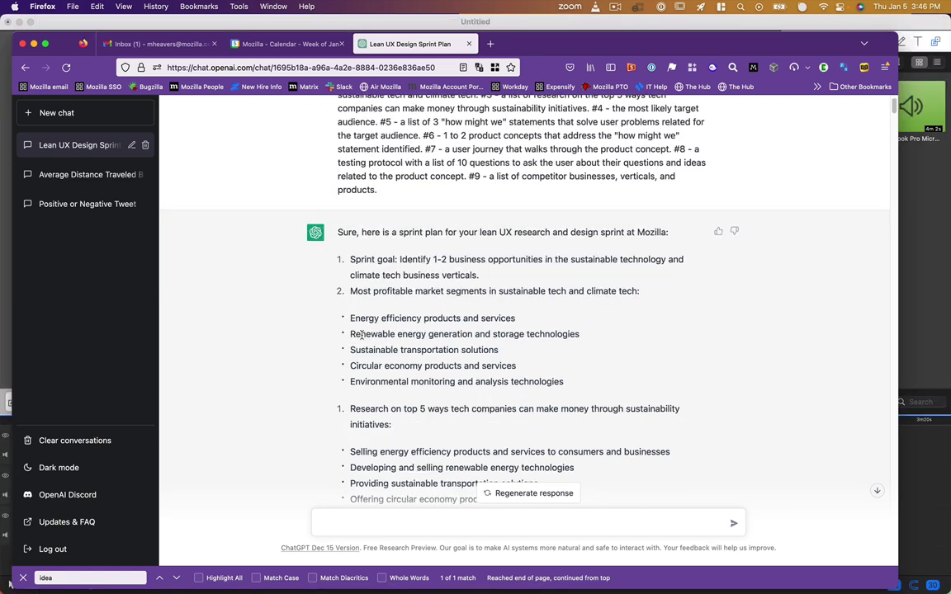
scroll(360, 335, down, 3)
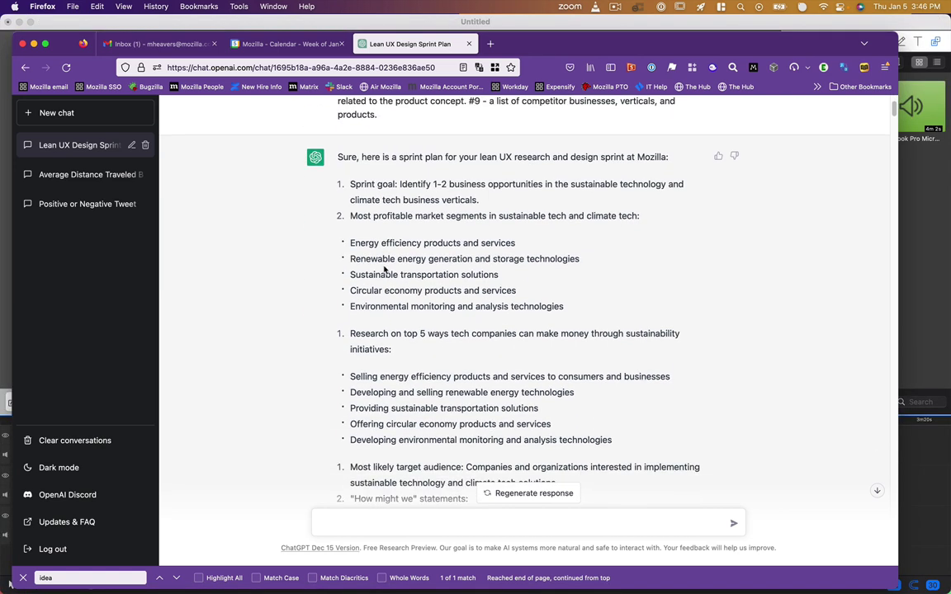
scroll(384, 268, down, 2)
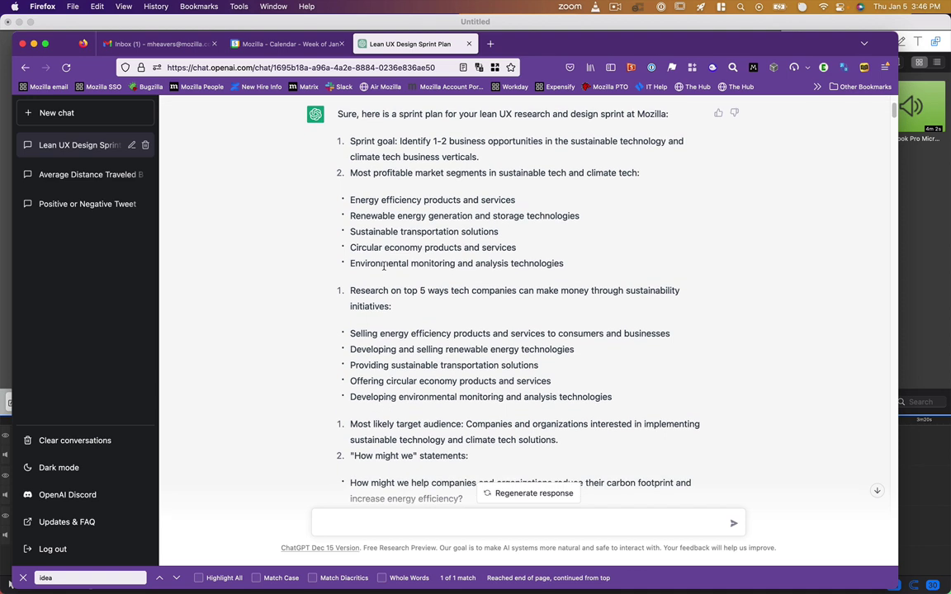
scroll(387, 266, down, 5)
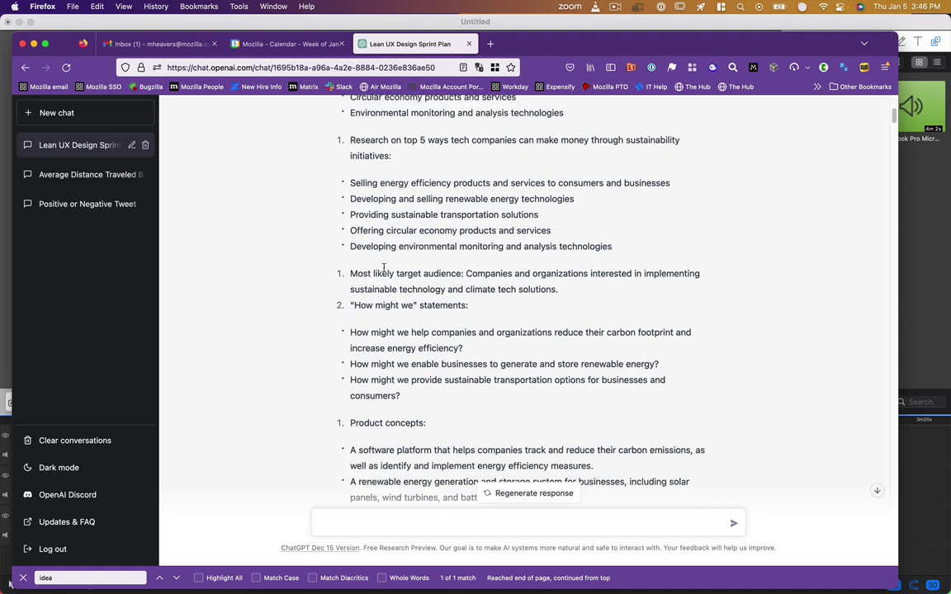
scroll(386, 269, down, 1)
scroll(383, 271, down, 2)
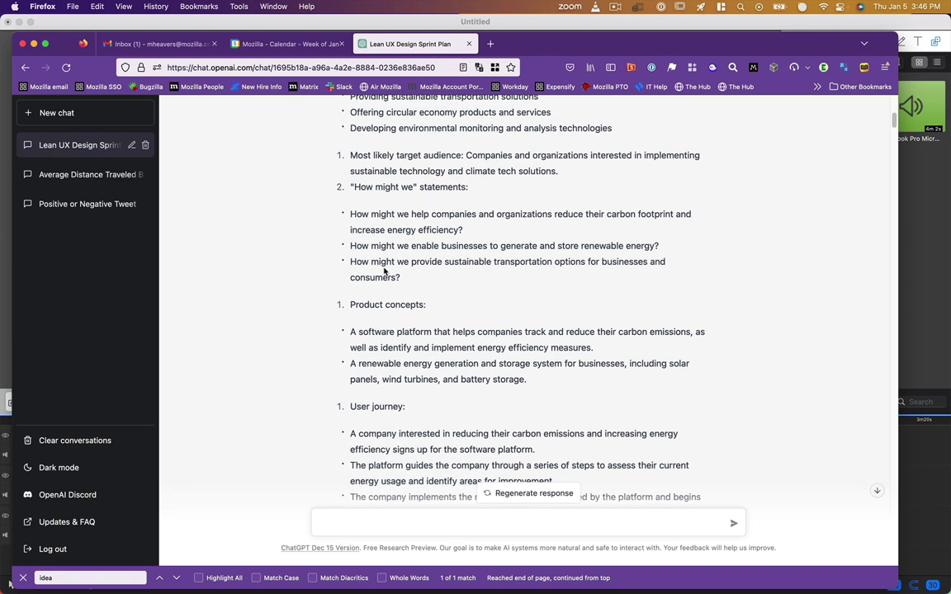
scroll(386, 272, down, 2)
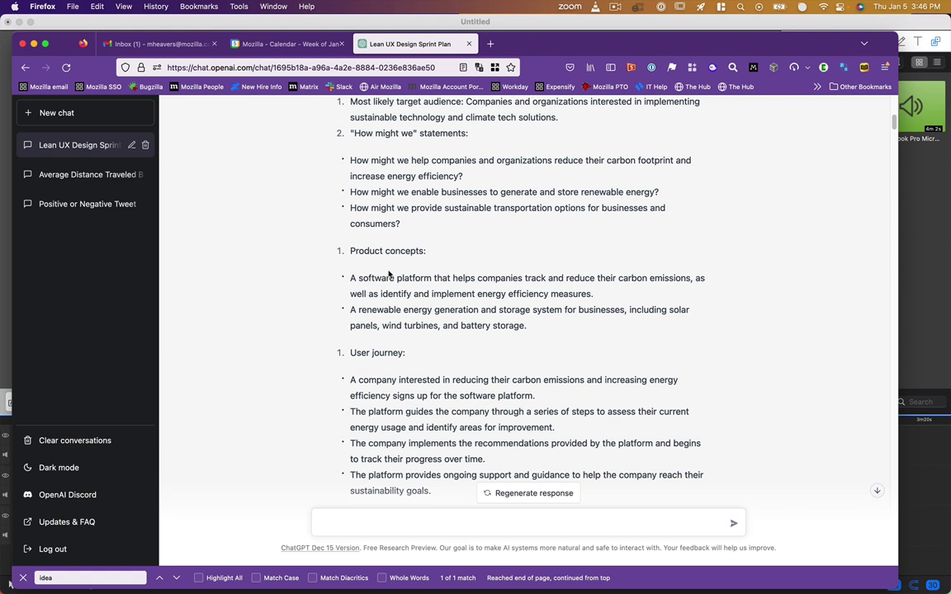
scroll(389, 273, down, 1)
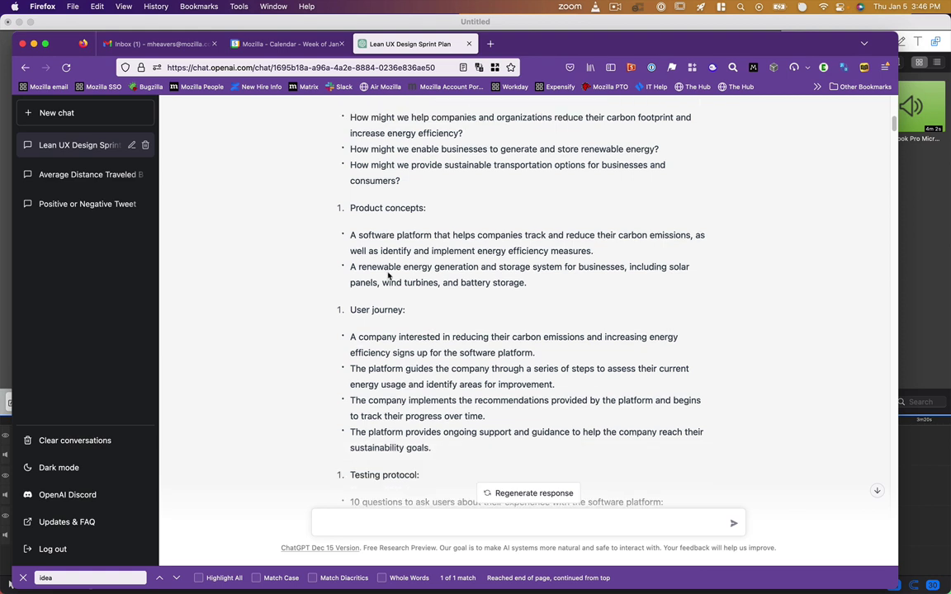
scroll(388, 273, down, 2)
scroll(387, 279, down, 10)
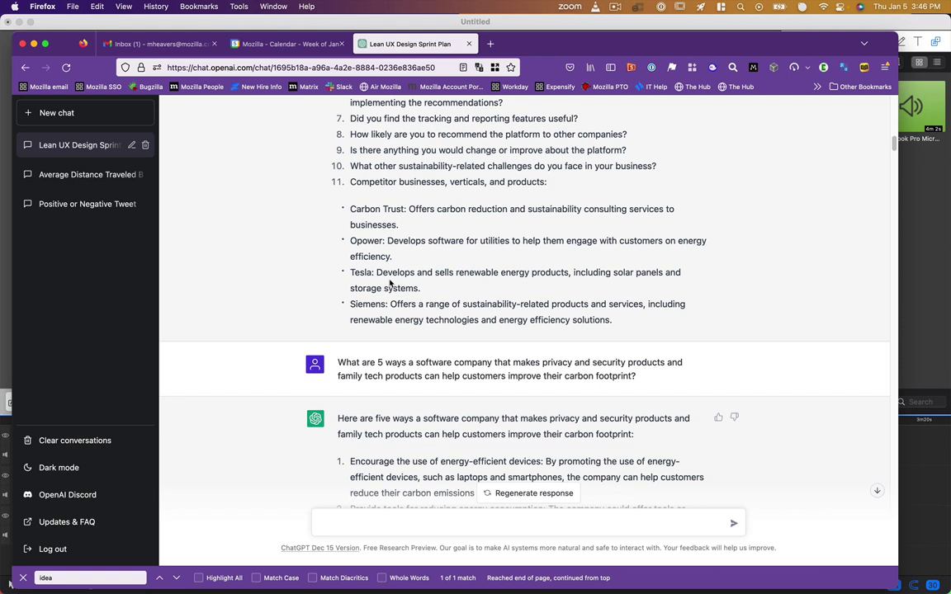
scroll(391, 282, up, 1)
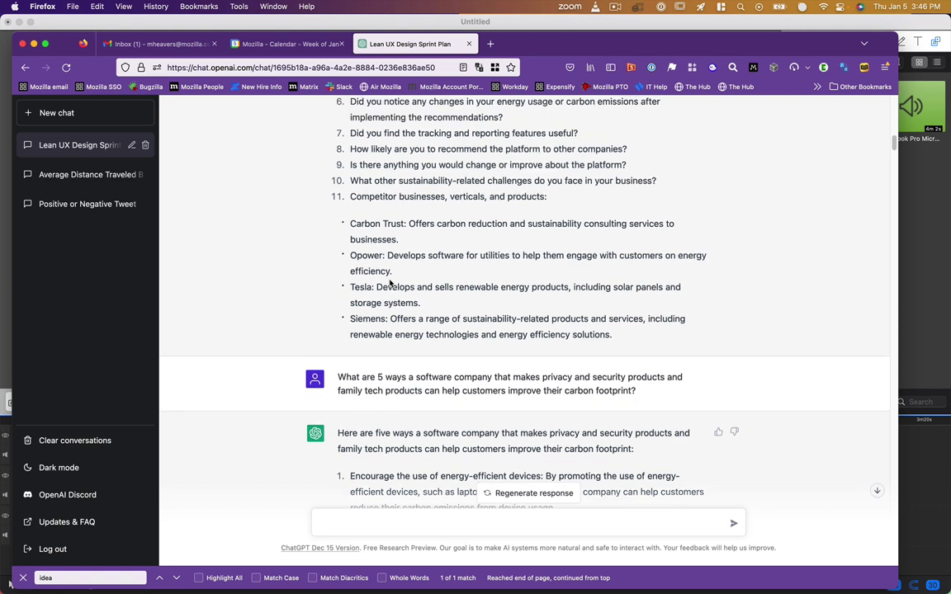
Step: Read the answer about five ways a privacy, security and family tech company can help customers improve their carbon footprint
scroll(412, 268, down, 3)
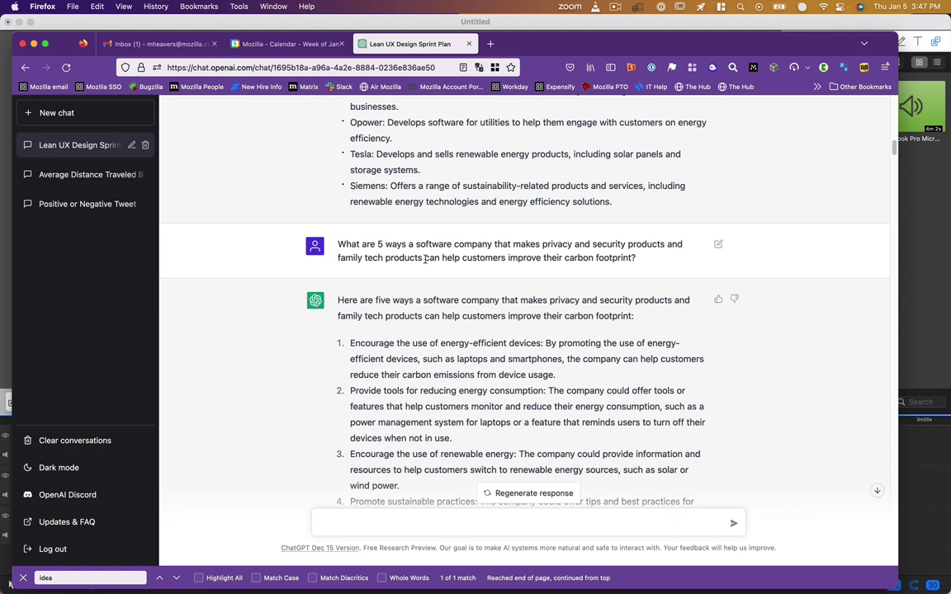
scroll(425, 259, down, 1)
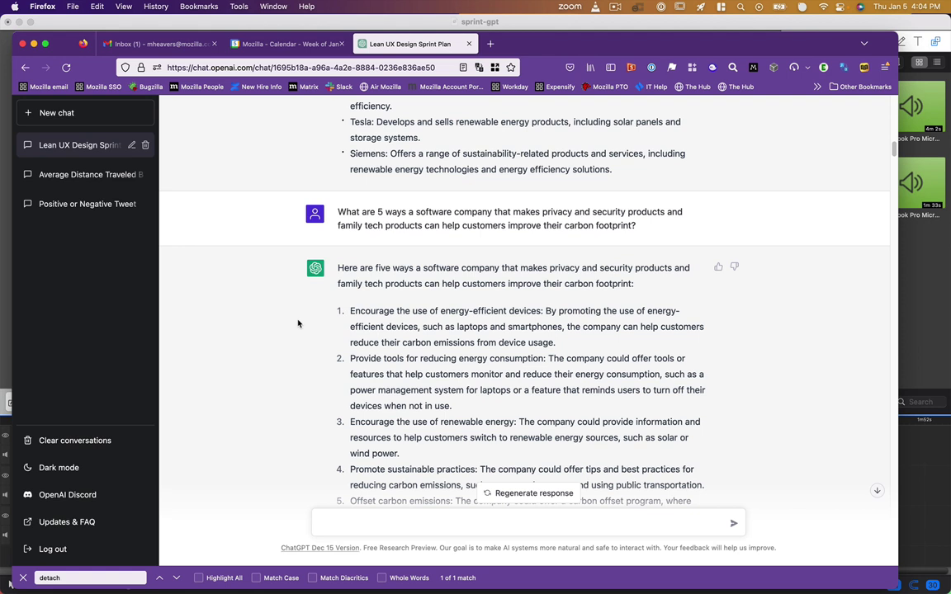
scroll(298, 324, down, 3)
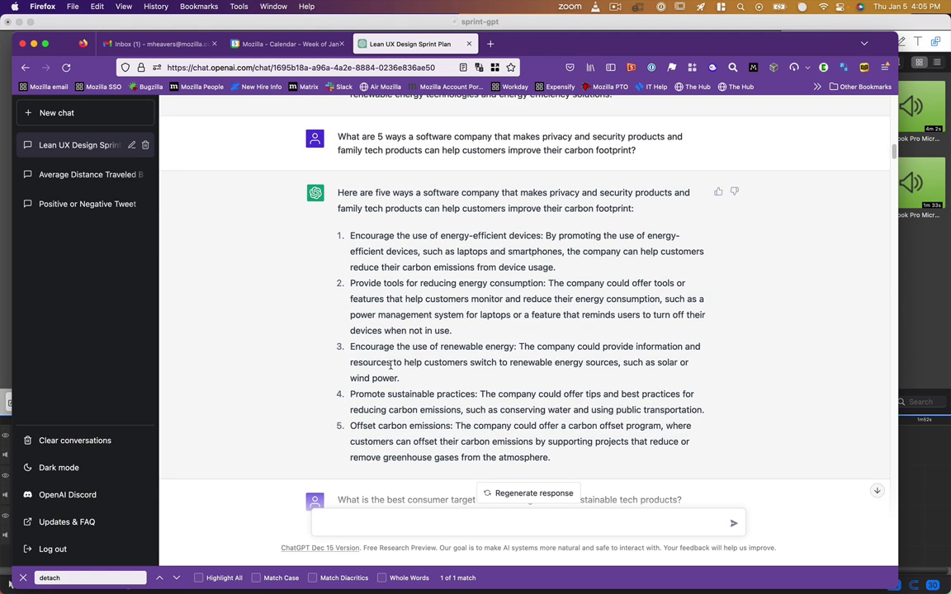
Step: Review the consumer target audience segments for sustainable tech products and the persona described for each
scroll(390, 364, down, 3)
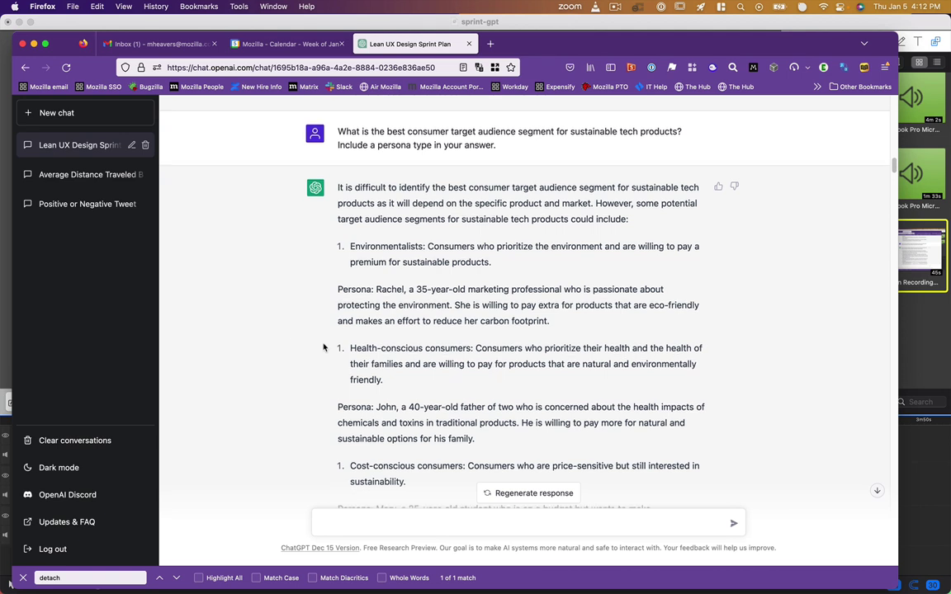
scroll(323, 346, down, 1)
scroll(325, 345, down, 4)
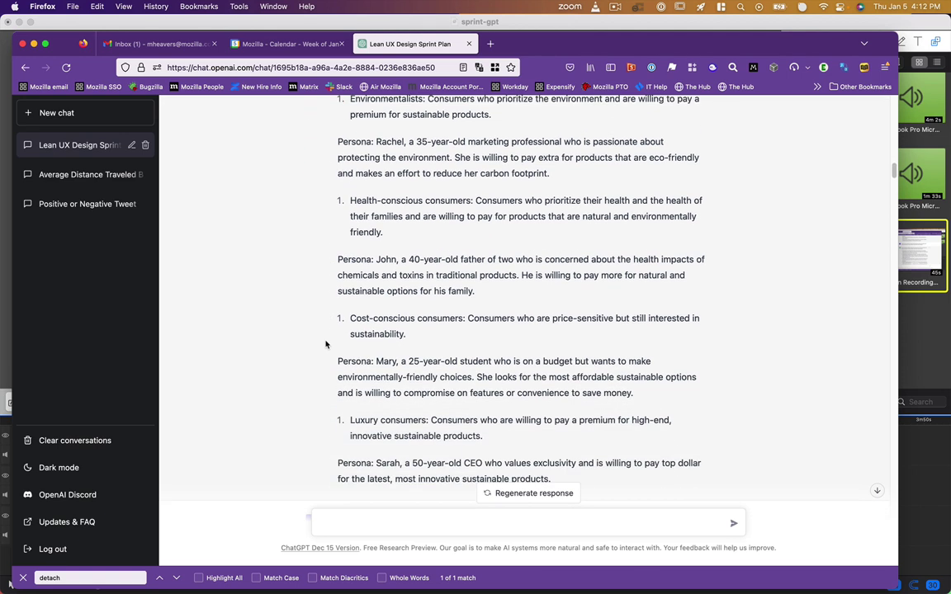
scroll(325, 345, down, 1)
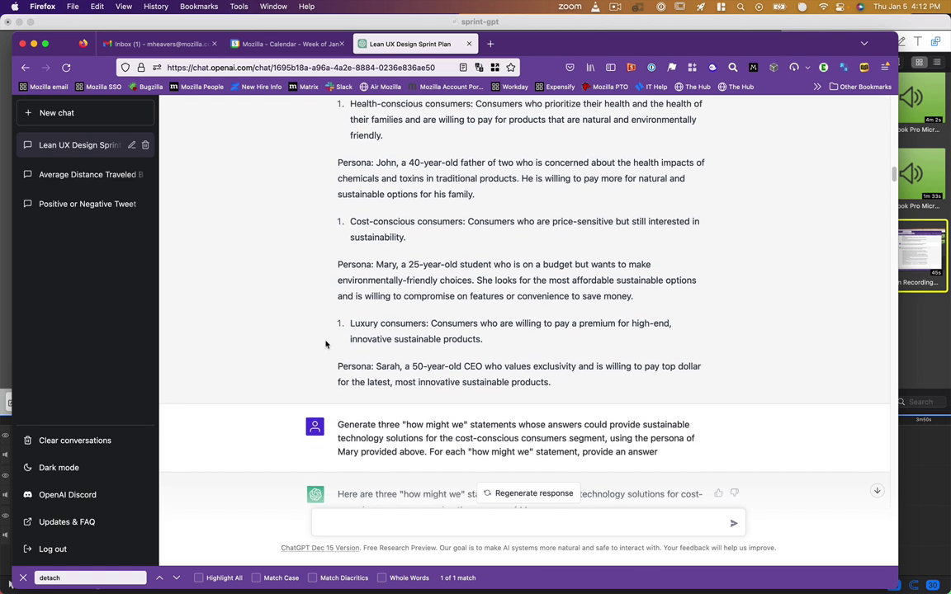
scroll(325, 345, down, 1)
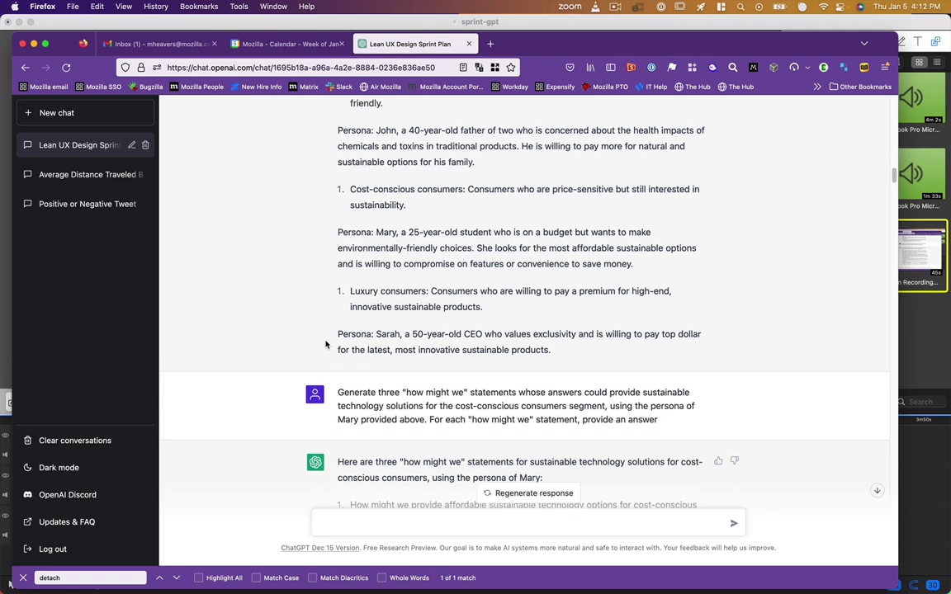
scroll(324, 343, up, 2)
scroll(323, 341, up, 1)
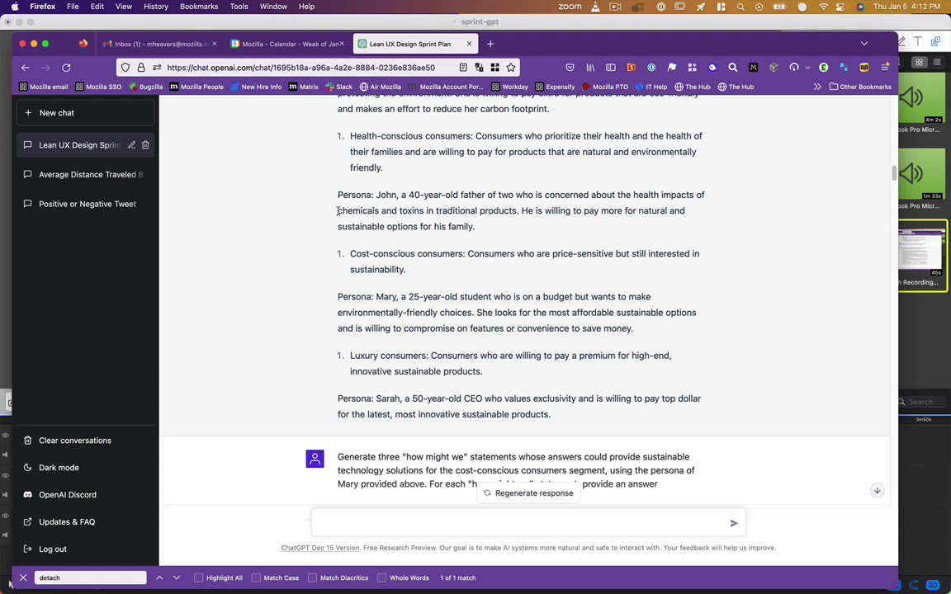
scroll(339, 211, down, 2)
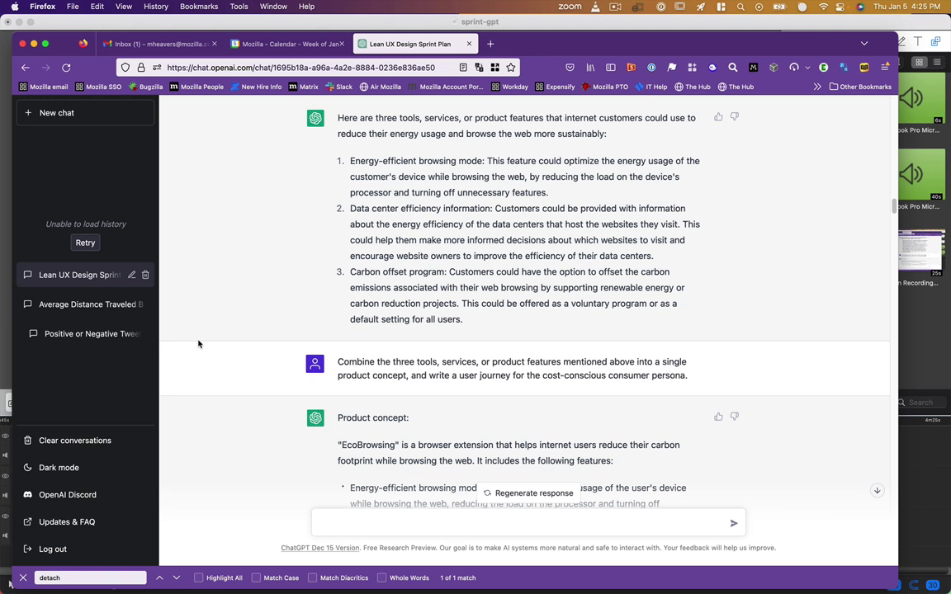
Step: Read the combined "EcoBrowsing" product concept, its features and the user journey for the cost-conscious consumer persona
scroll(273, 404, down, 5)
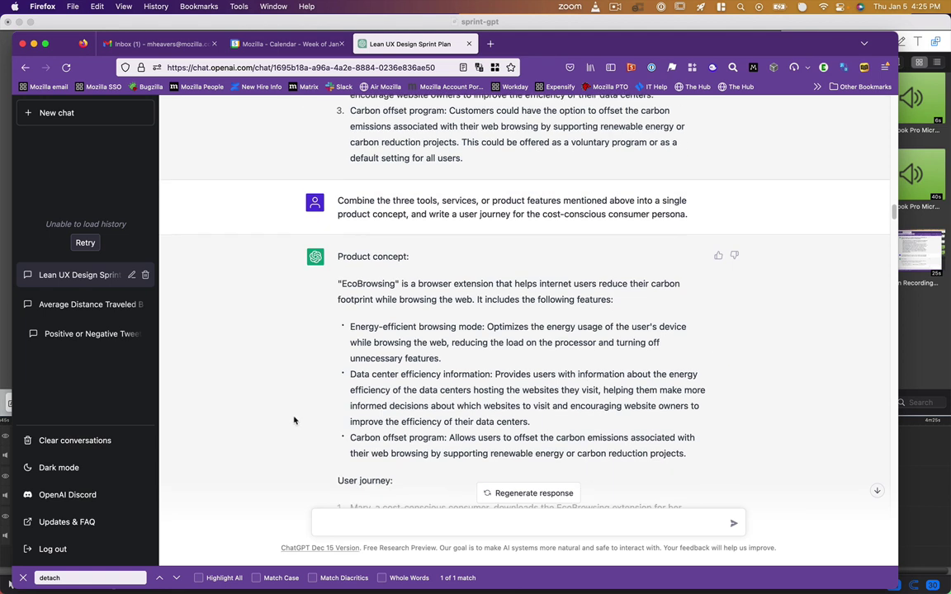
scroll(294, 421, down, 1)
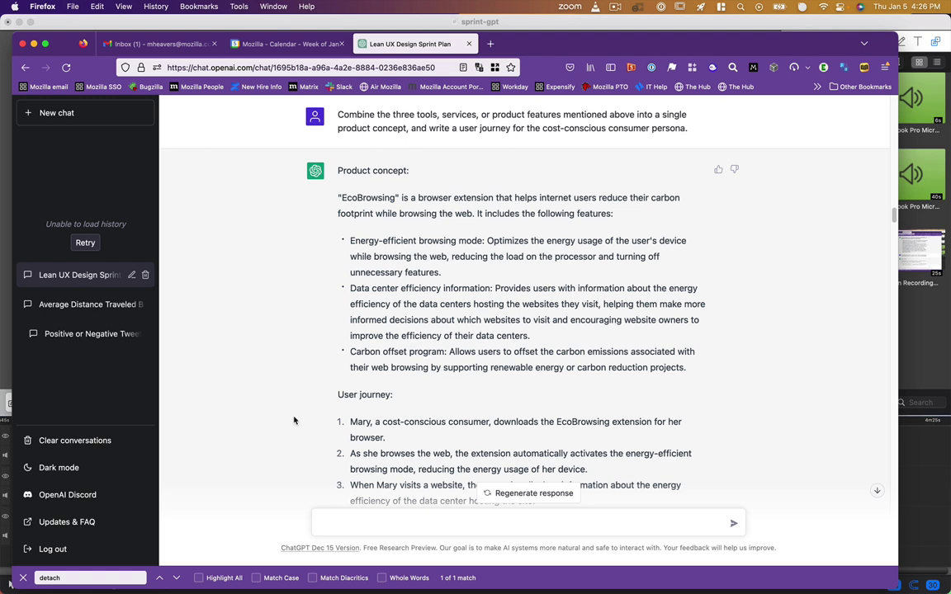
scroll(294, 421, down, 5)
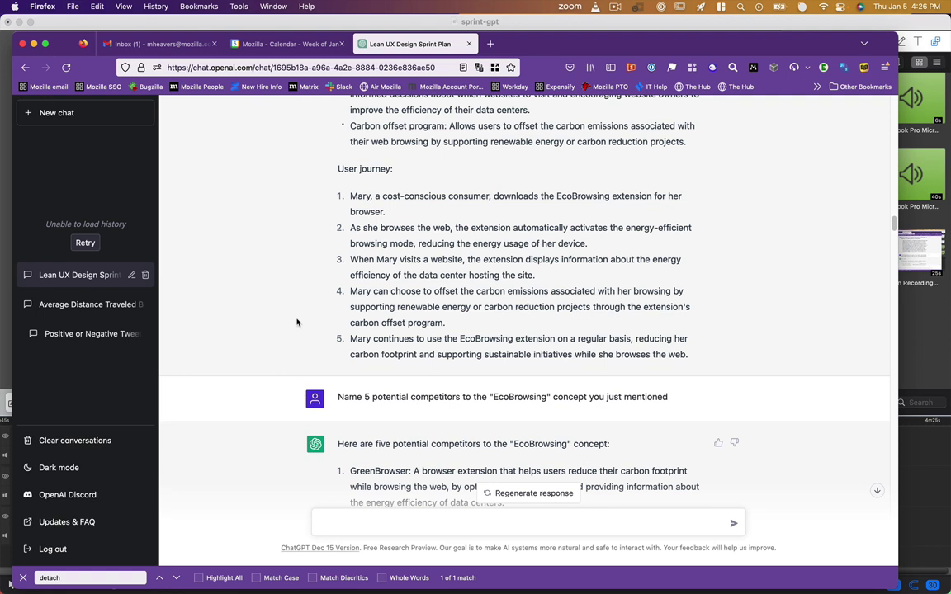
Step: Read through the five potential competitors listed for the "EcoBrowsing" concept
scroll(297, 322, down, 2)
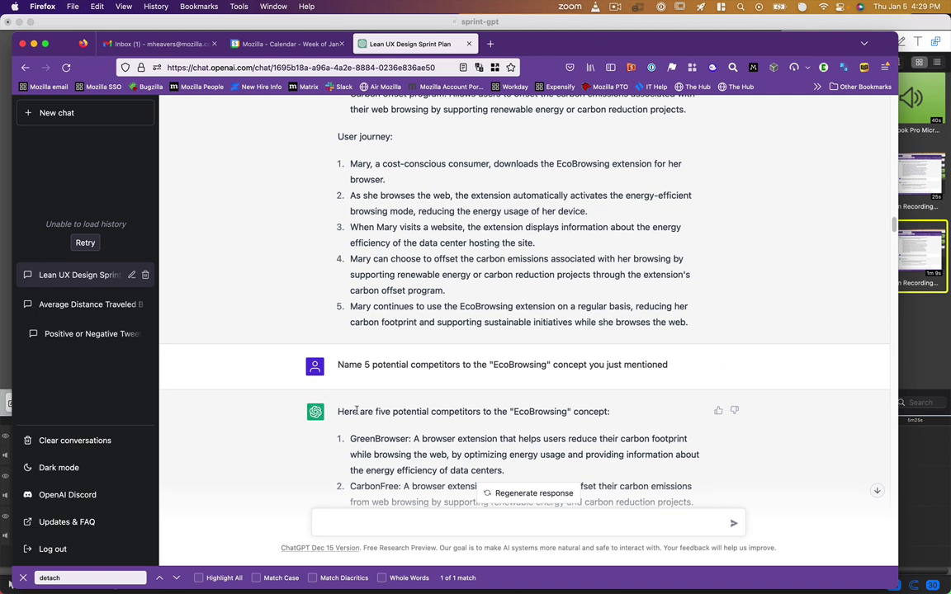
scroll(409, 424, down, 2)
scroll(410, 425, down, 2)
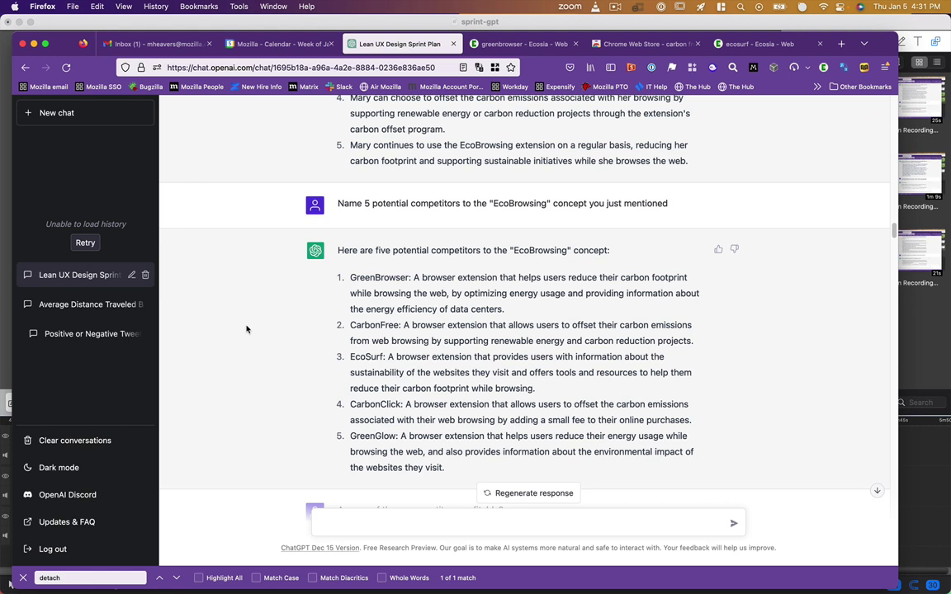
Step: Open the Softonic page for GreenBrowser from the Ecosia search results and read its review
click(495, 47)
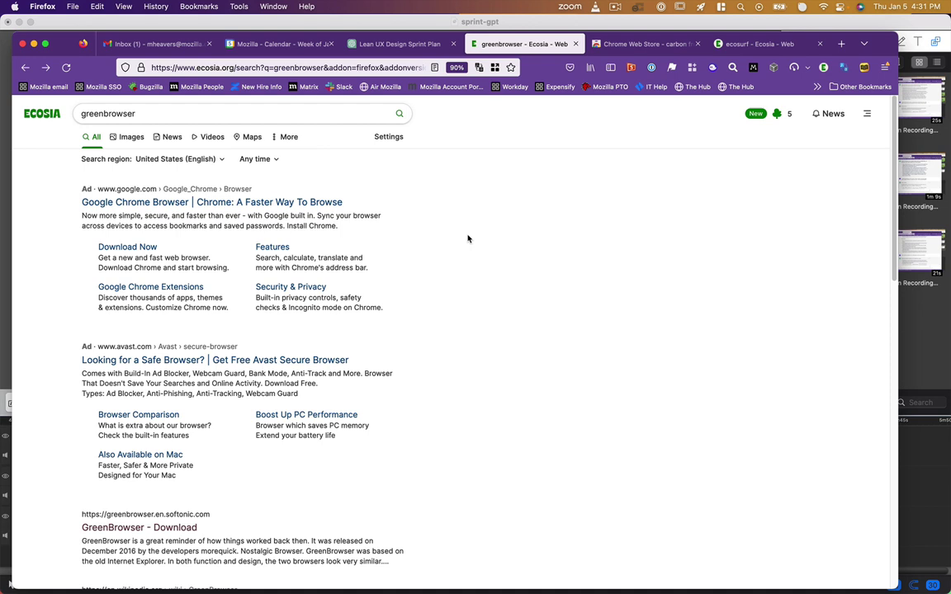
click(127, 527)
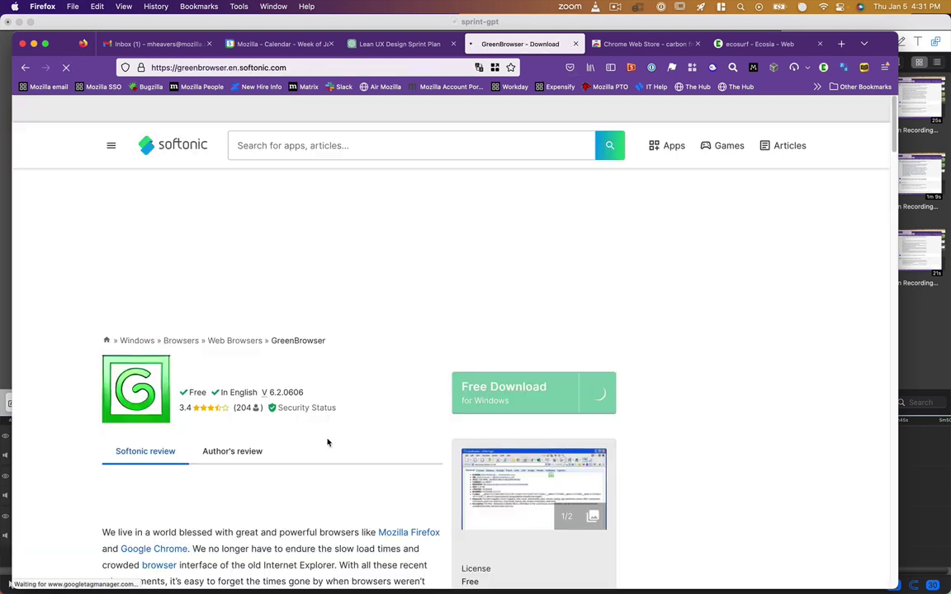
scroll(327, 443, down, 3)
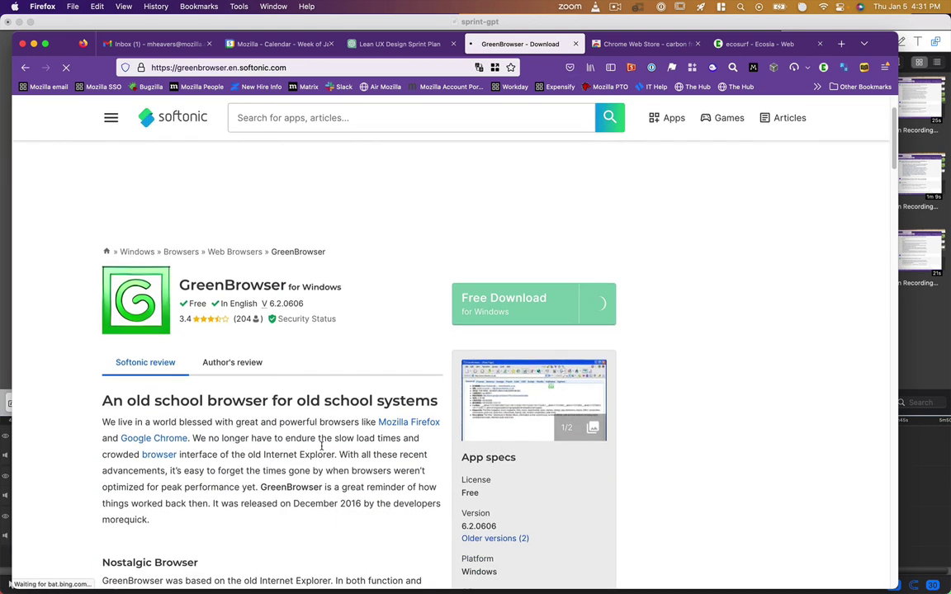
scroll(321, 450, down, 1)
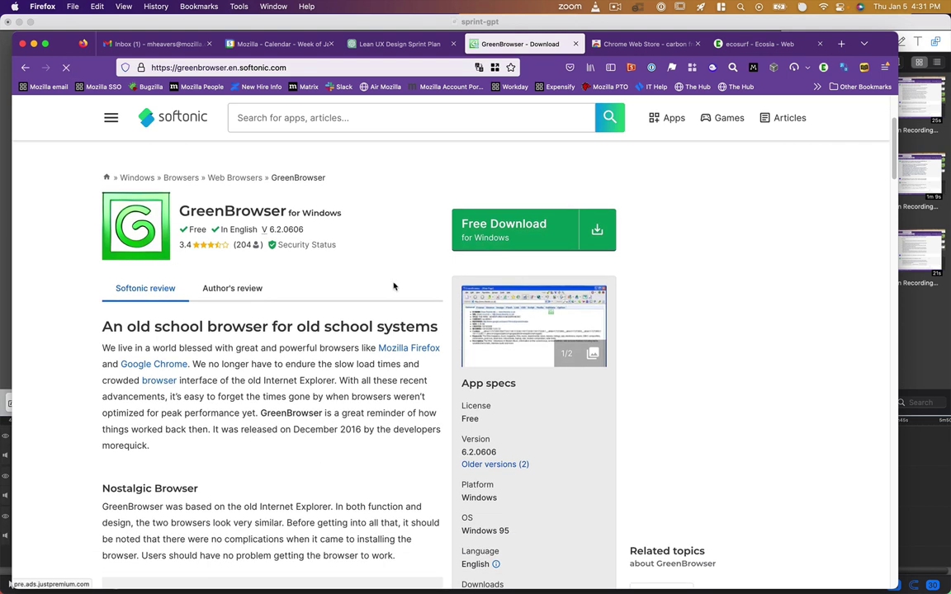
scroll(394, 274, down, 1)
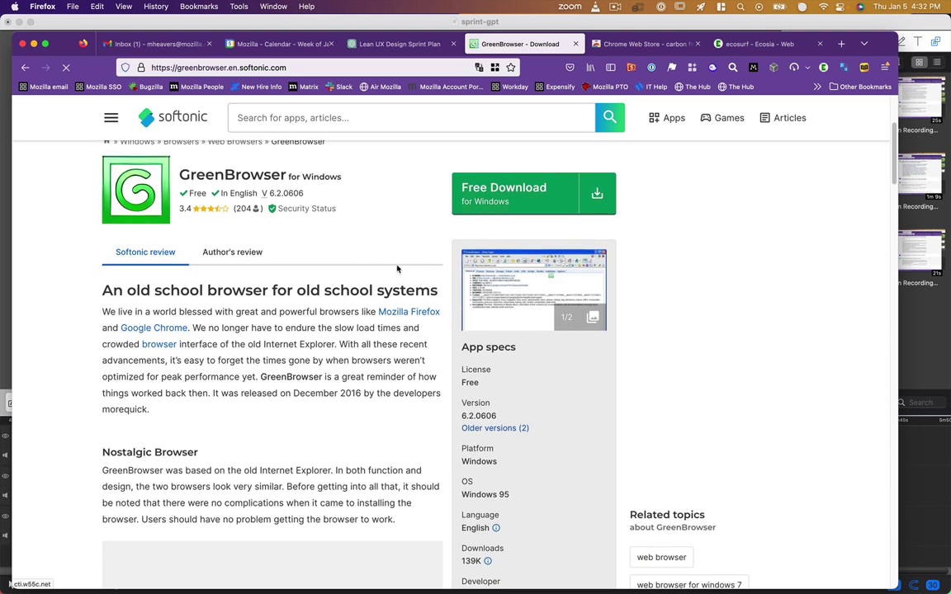
Step: Search the Chrome Web Store for "carbon free" to check the CarbonFree competitor, and view the Ecosia results for "ecosurf"
click(636, 43)
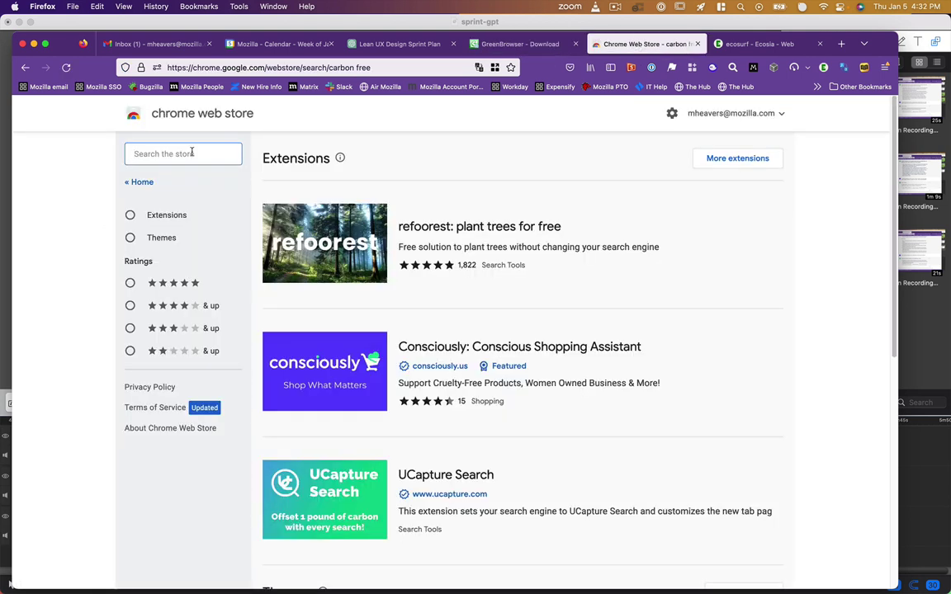
click(387, 44)
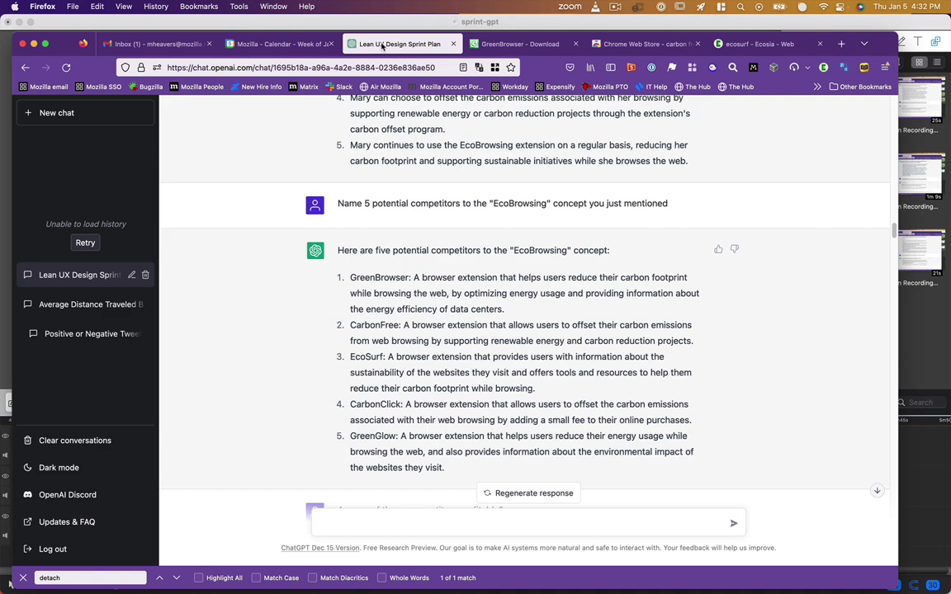
click(632, 44)
click(206, 154)
text(ca)
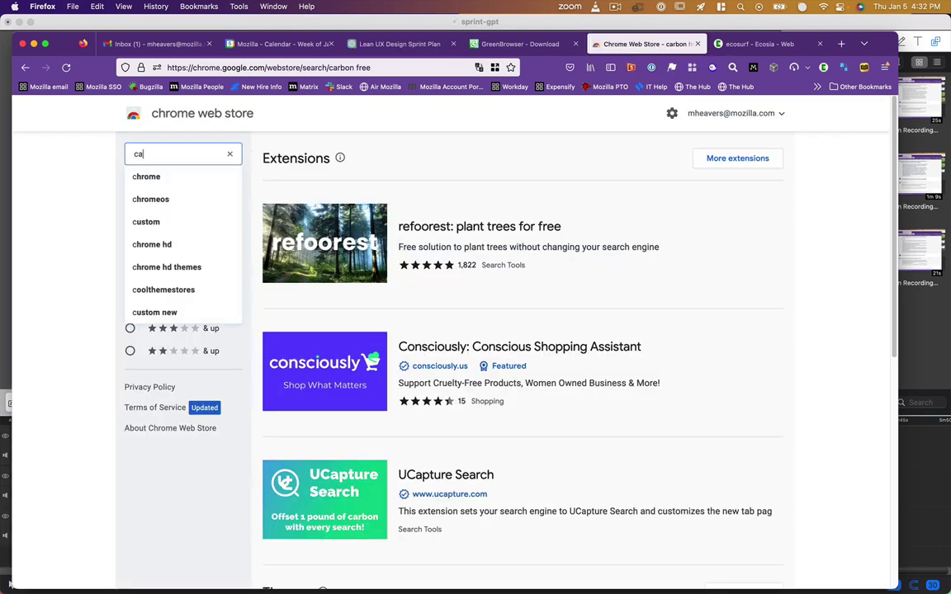
text(rbon free)
key(Return)
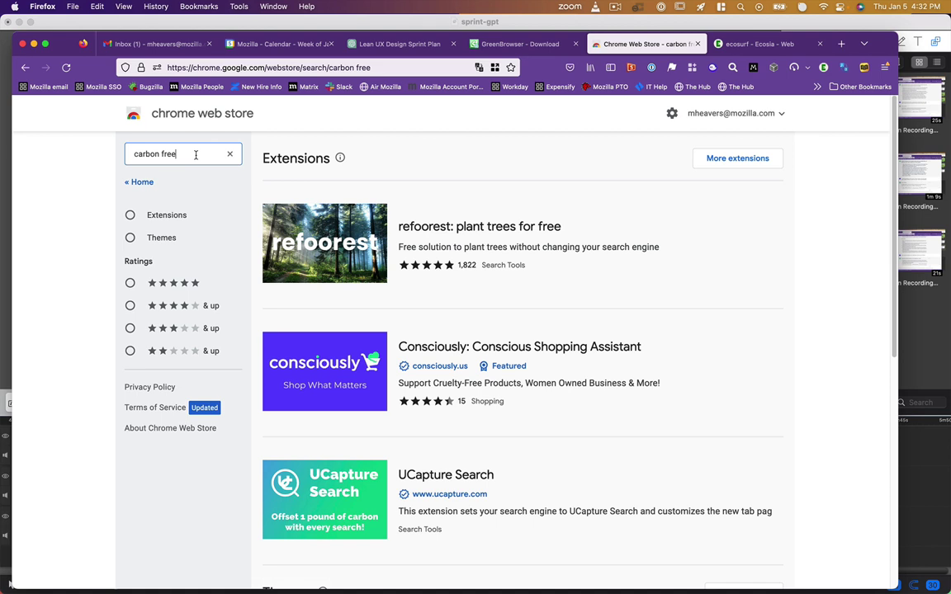
click(729, 45)
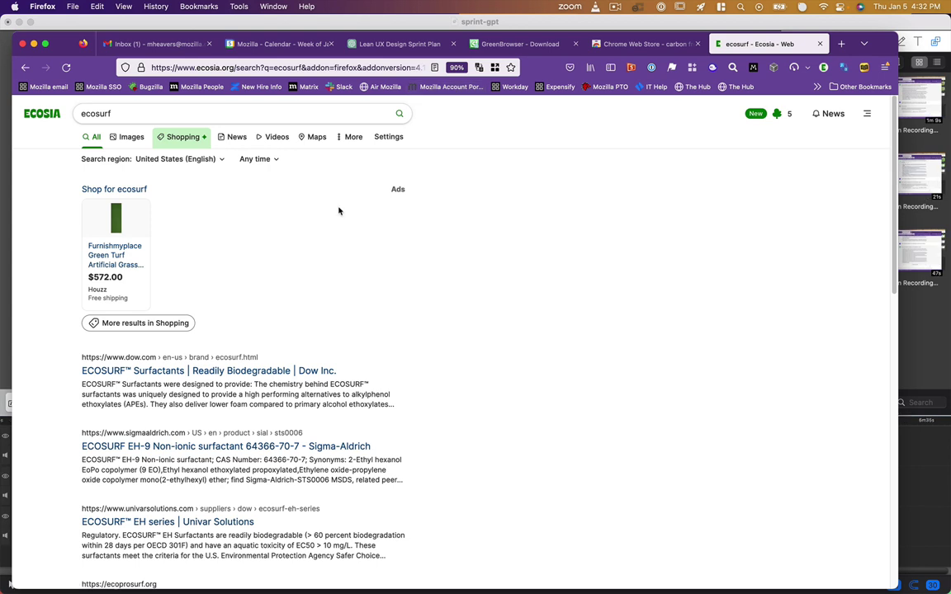
Step: Return to the ChatGPT sprint conversation and read the competitor profitability answer and the ten interview questions for cost-conscious users
click(375, 44)
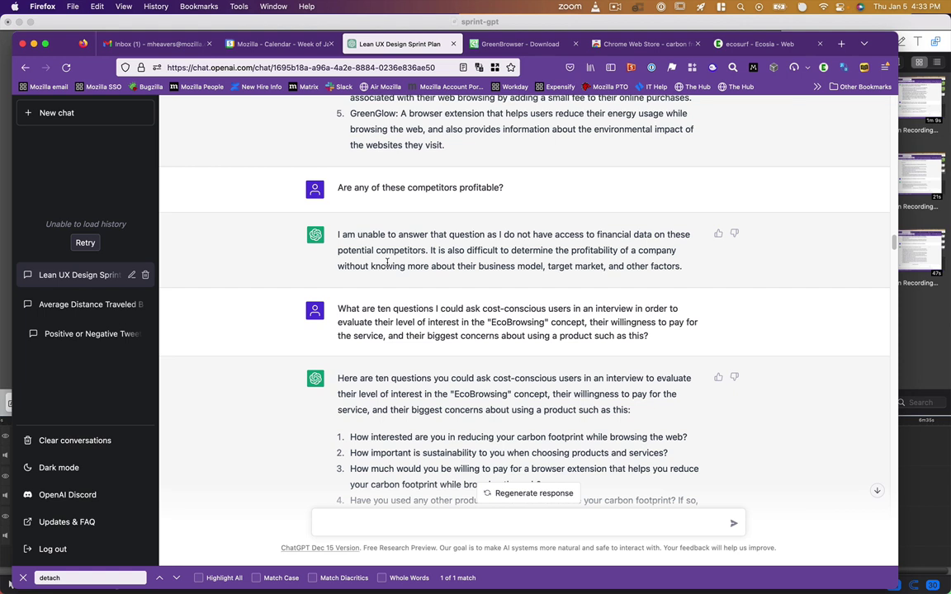
scroll(402, 310, down, 2)
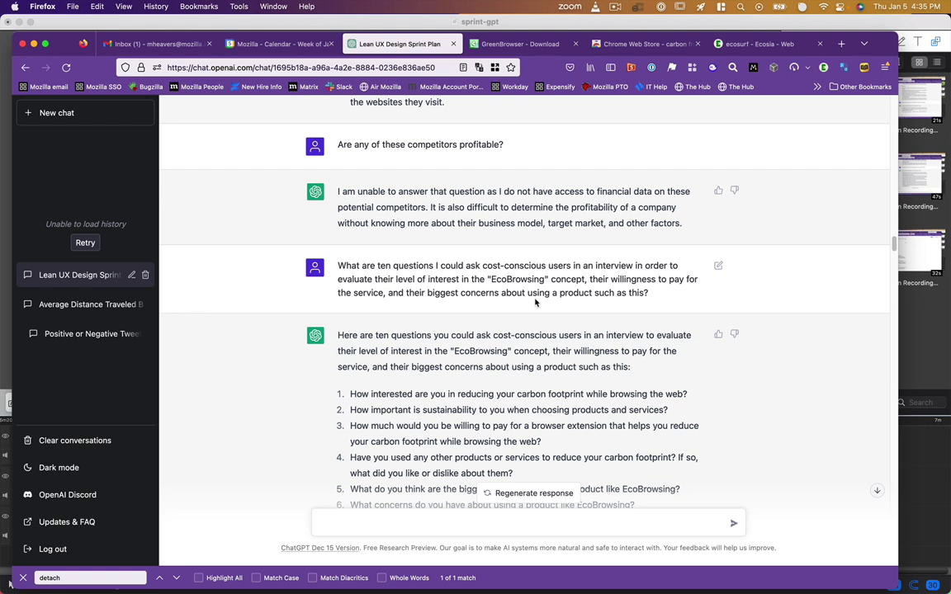
scroll(535, 302, down, 5)
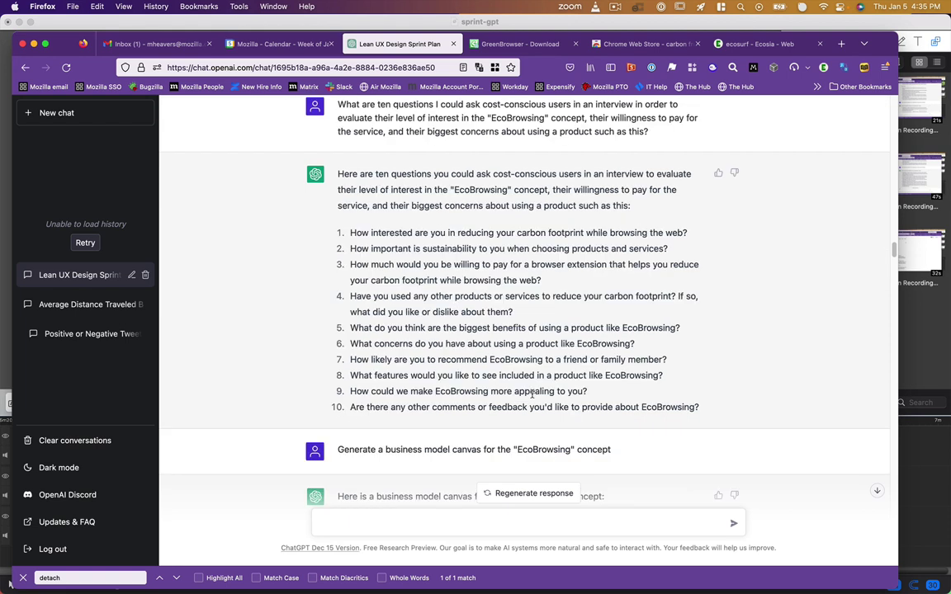
scroll(531, 394, down, 1)
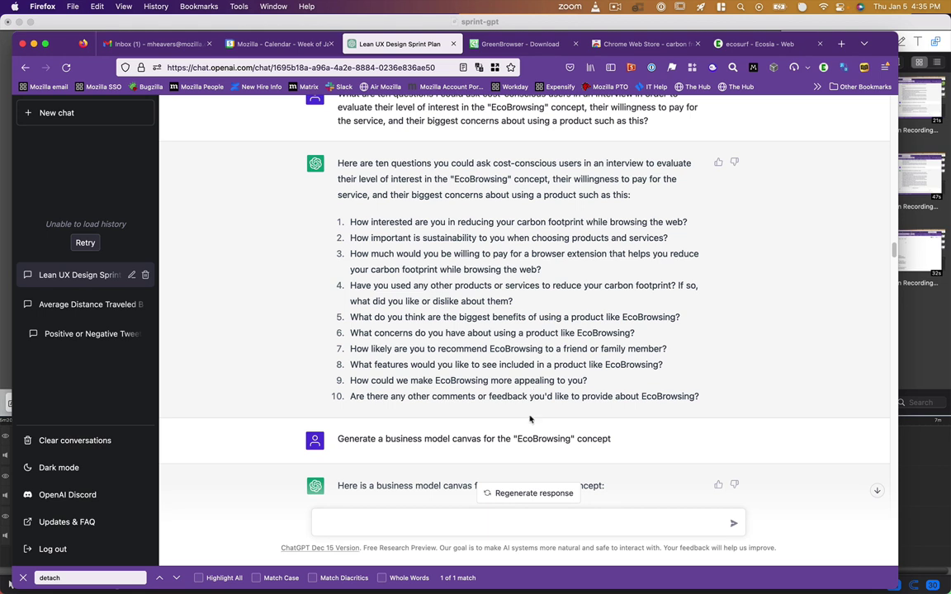
scroll(531, 396, down, 1)
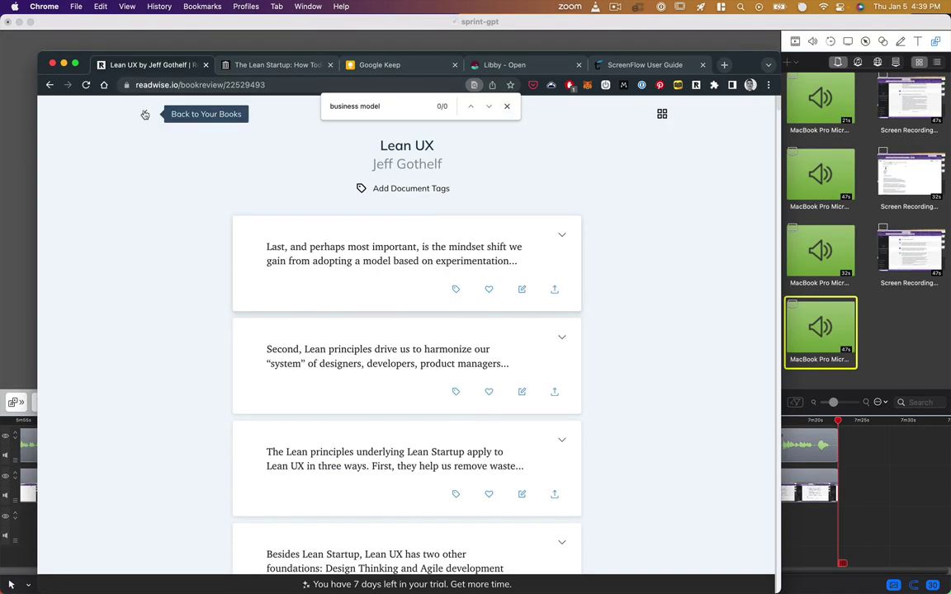
Step: Go back from the Lean UX highlights to the Readwise book library and look through the listed books
click(145, 115)
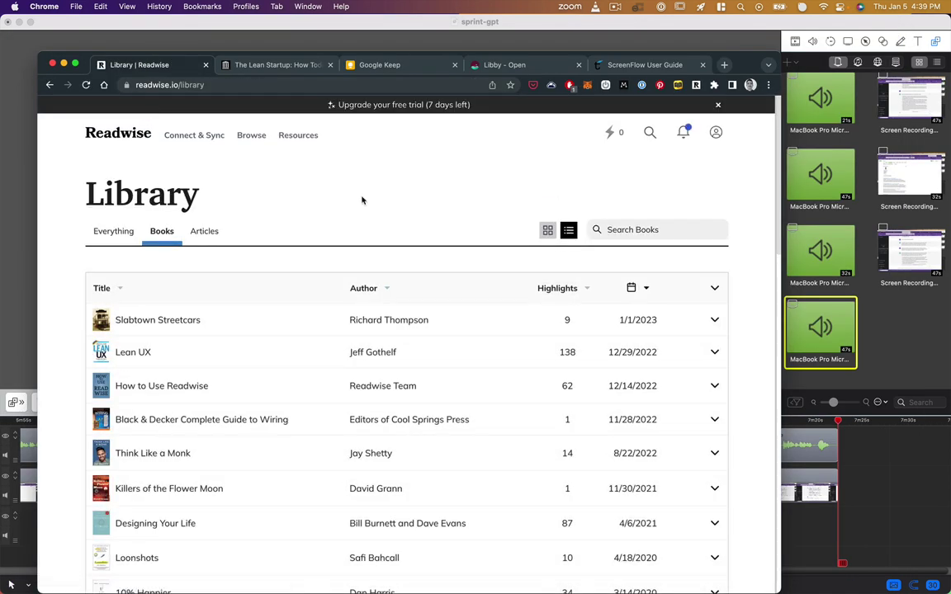
scroll(361, 200, down, 3)
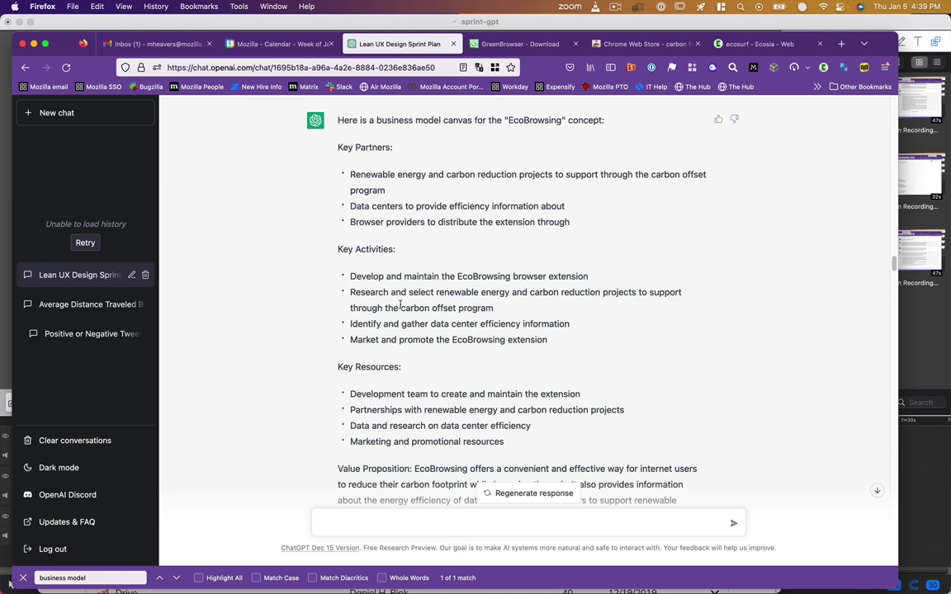
Step: Read through the "EcoBrowsing" business model canvas in the ChatGPT conversation, from key partners to revenue streams
scroll(400, 308, down, 5)
scroll(401, 308, down, 3)
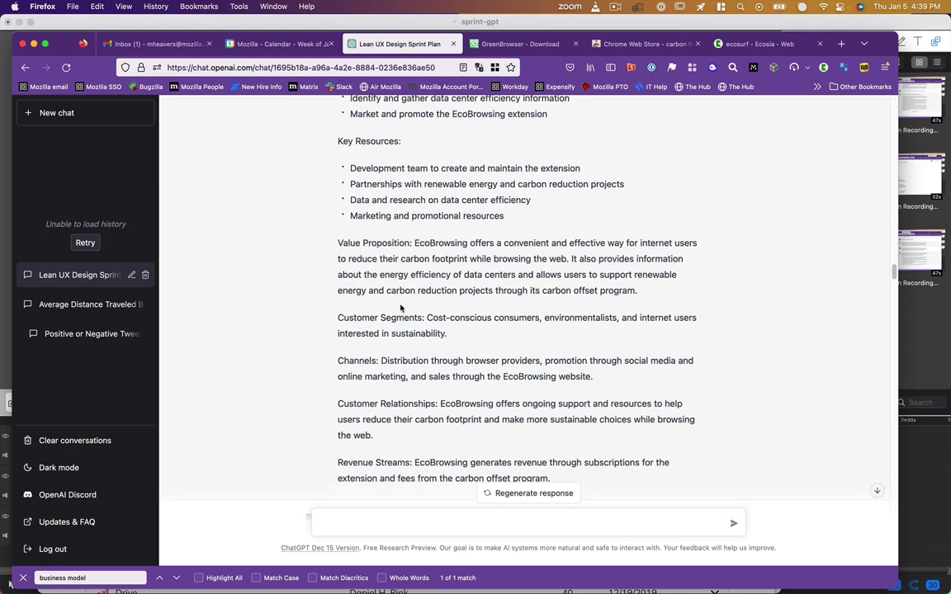
scroll(402, 305, down, 3)
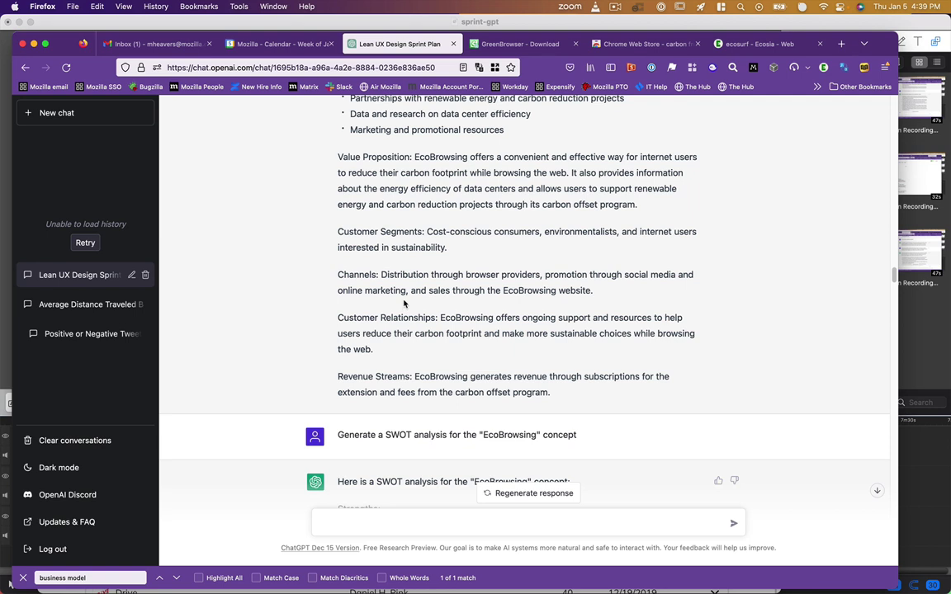
scroll(403, 304, down, 5)
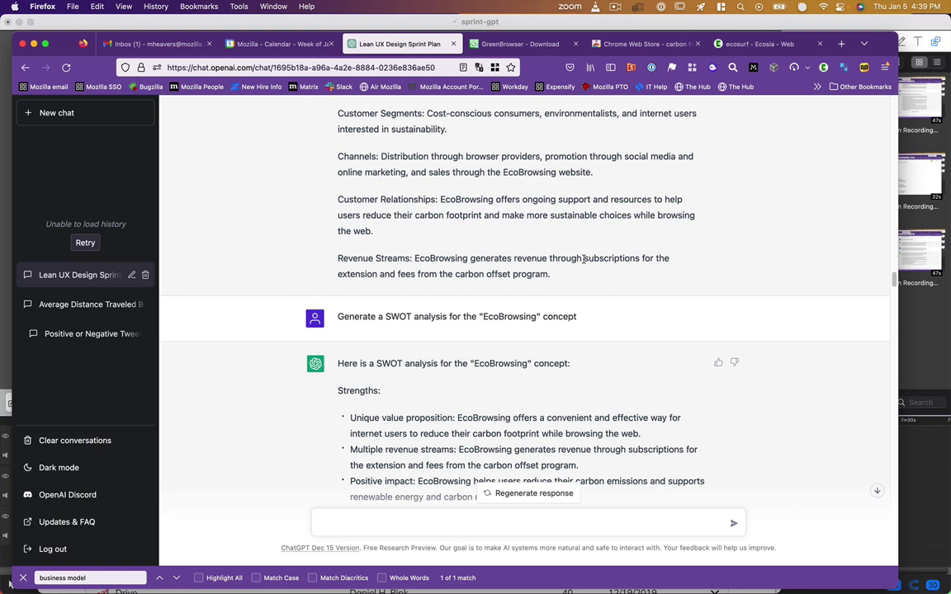
Step: Review the SWOT analysis of the "EcoBrowsing" concept, covering strengths, weaknesses, opportunities and threats, with the page zoomed to 90%
scroll(272, 378, down, 5)
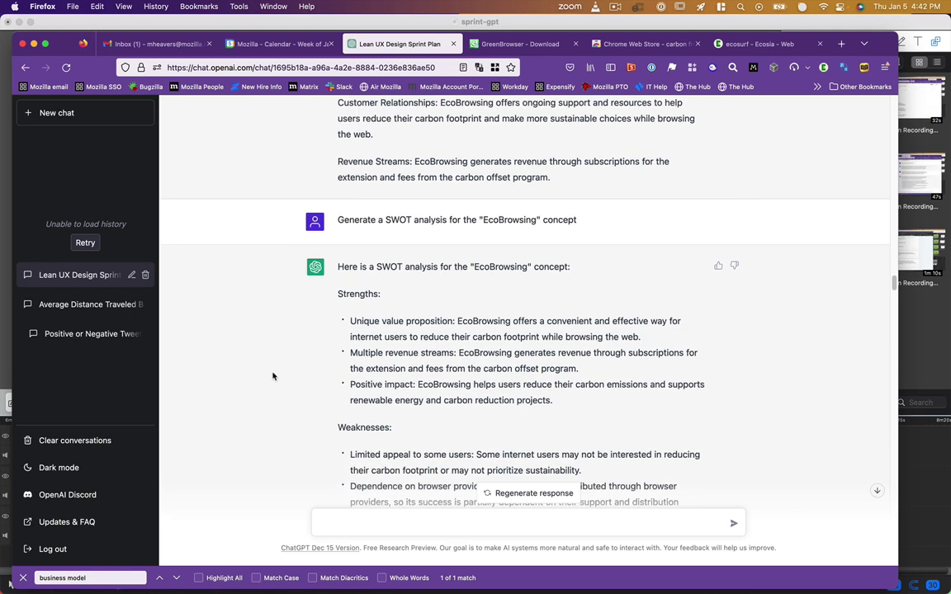
scroll(281, 375, down, 4)
scroll(298, 330, down, 1)
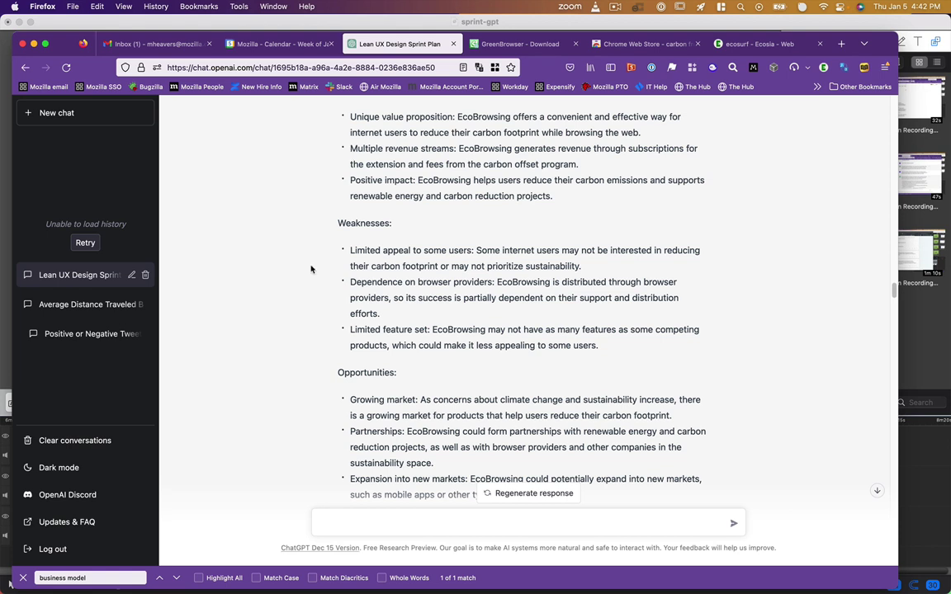
scroll(391, 322, down, 2)
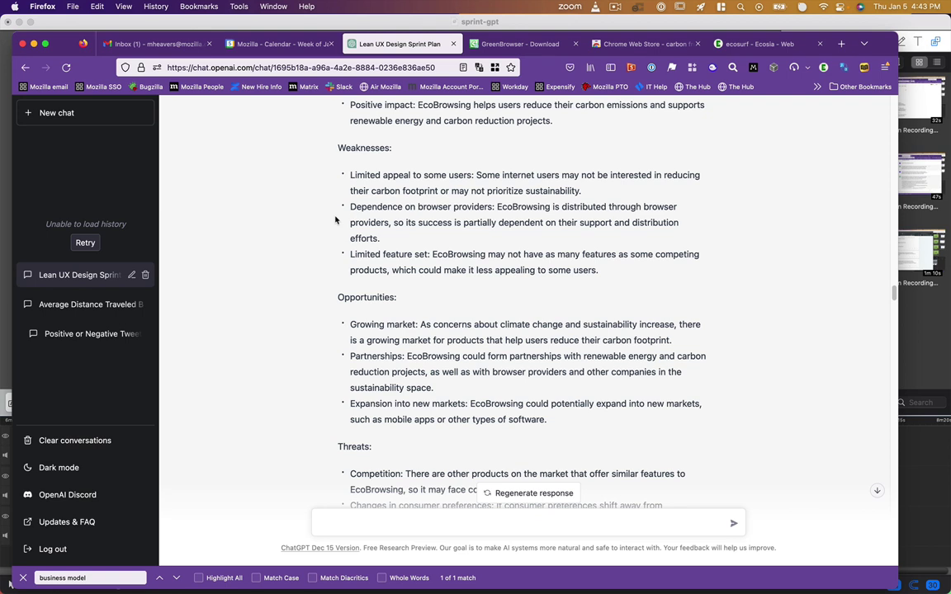
key(super+minus)
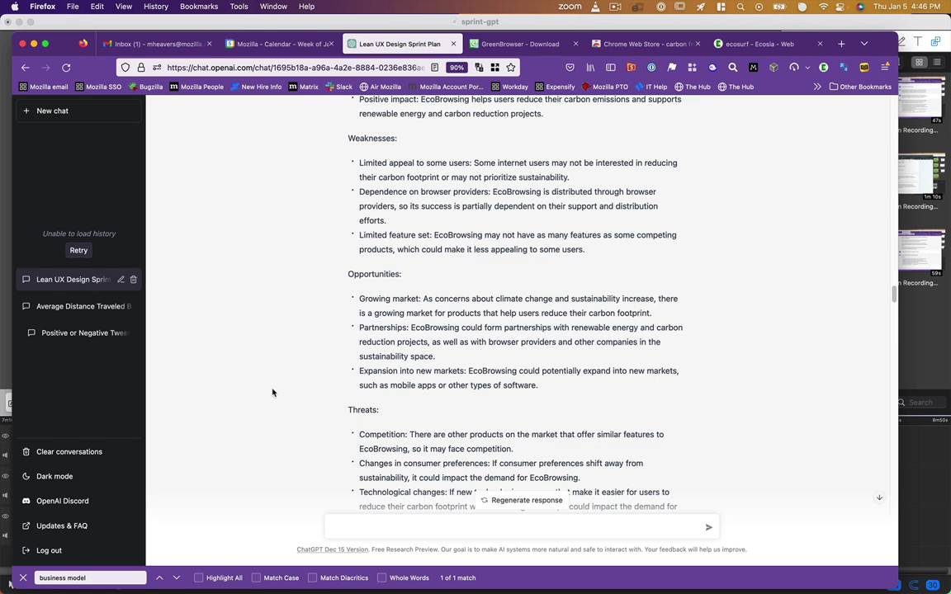
scroll(272, 392, down, 2)
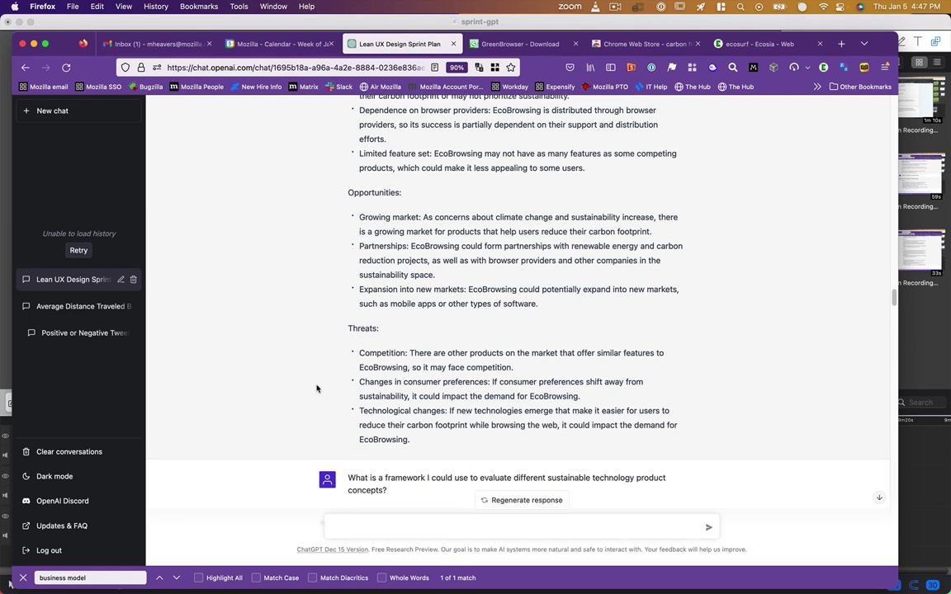
Step: Read the "triple bottom line" framework suggested for evaluating sustainable technology product concepts and its three guiding questions
scroll(333, 397, down, 6)
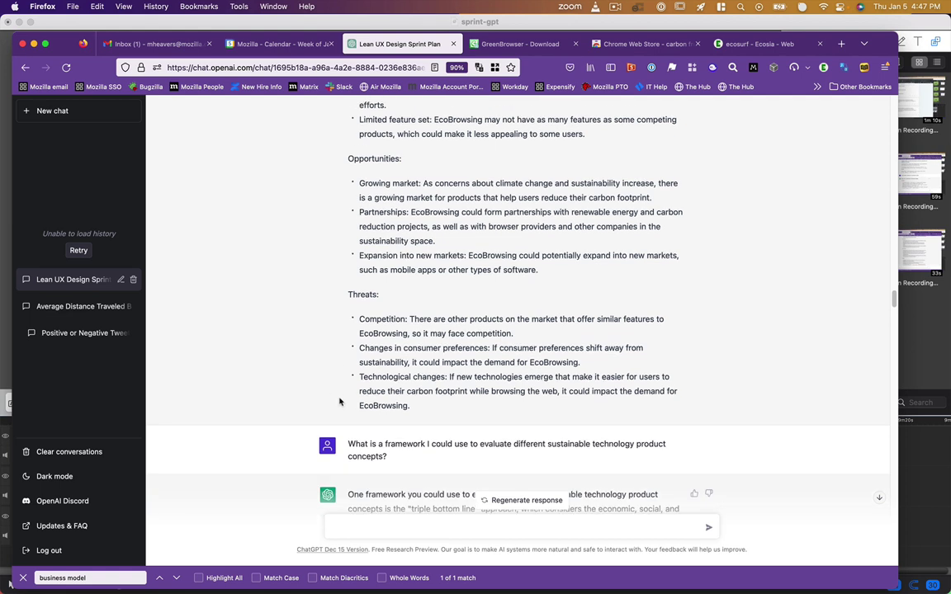
scroll(344, 398, down, 1)
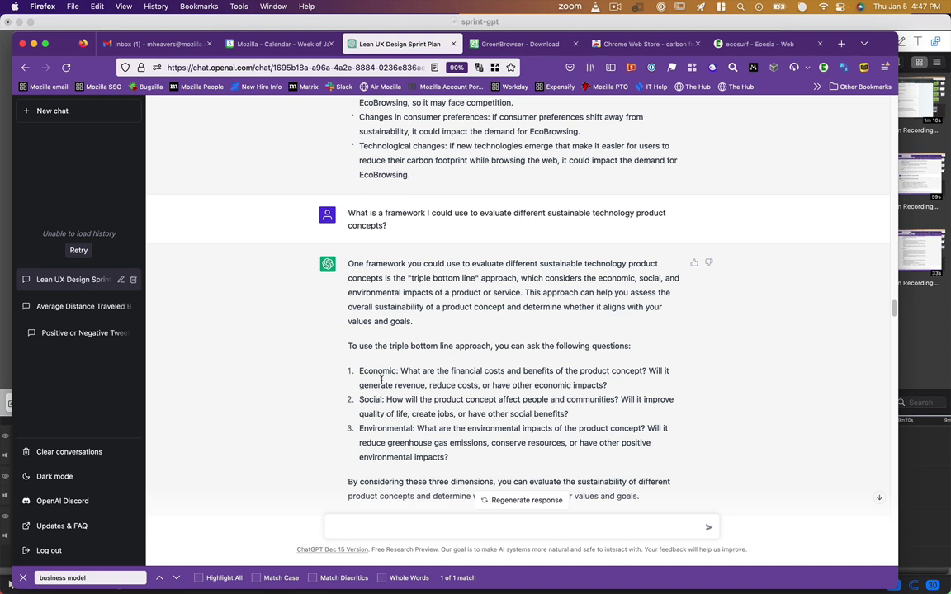
scroll(413, 358, down, 1)
scroll(465, 361, down, 2)
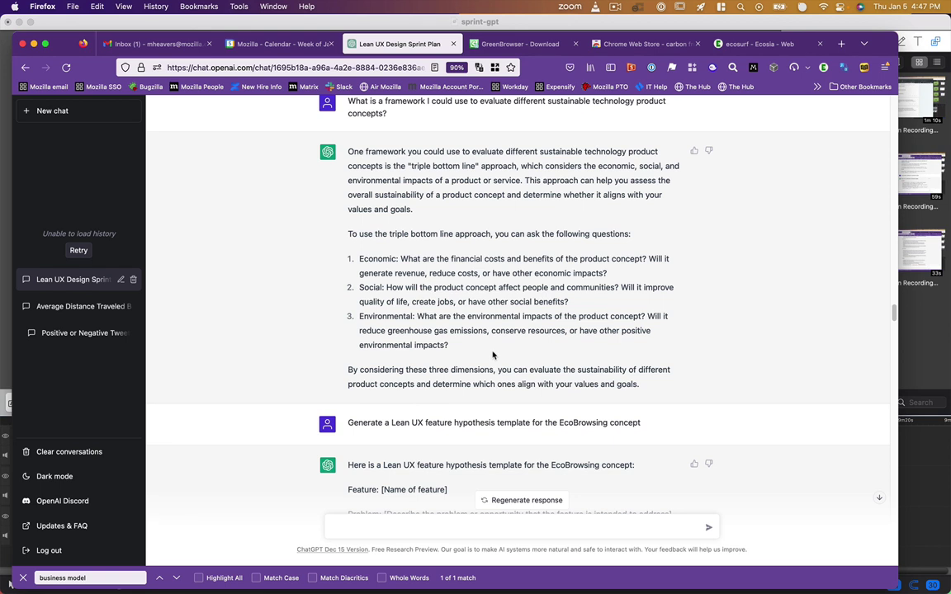
scroll(492, 355, down, 1)
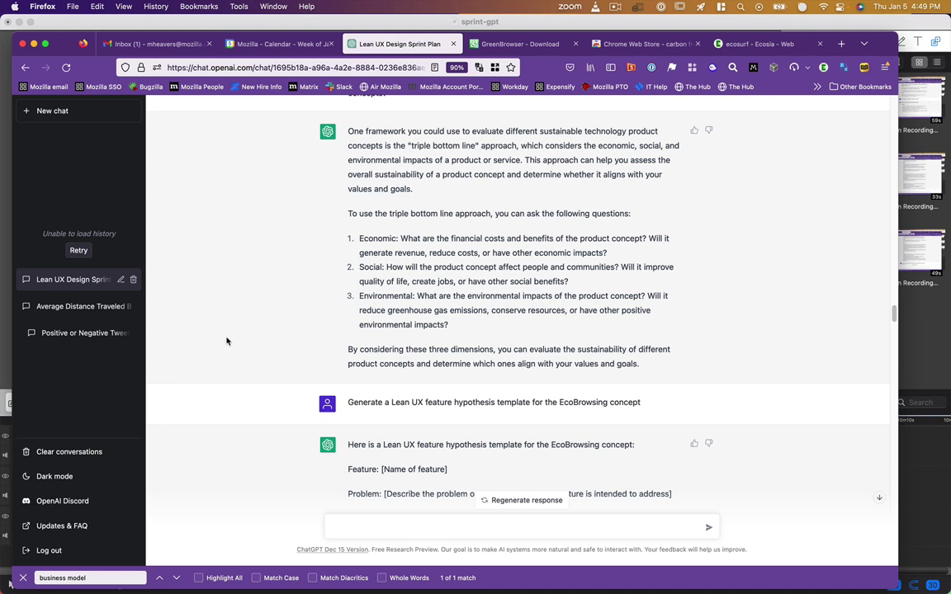
Step: Examine the Lean UX feature hypothesis template for the EcoBrowsing concept, from the feature name to the experiment
scroll(227, 339, down, 3)
scroll(227, 341, down, 2)
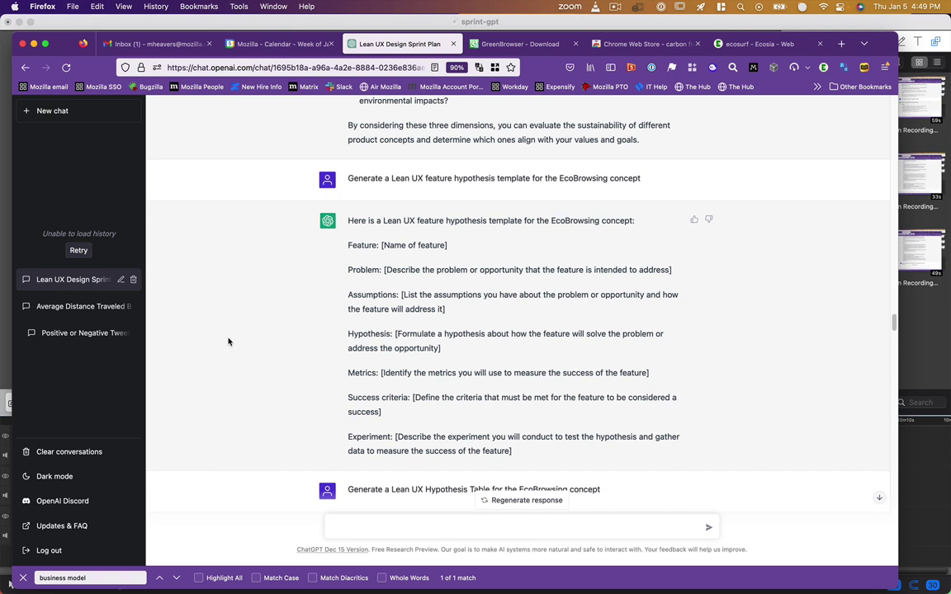
scroll(229, 341, down, 1)
scroll(229, 342, down, 1)
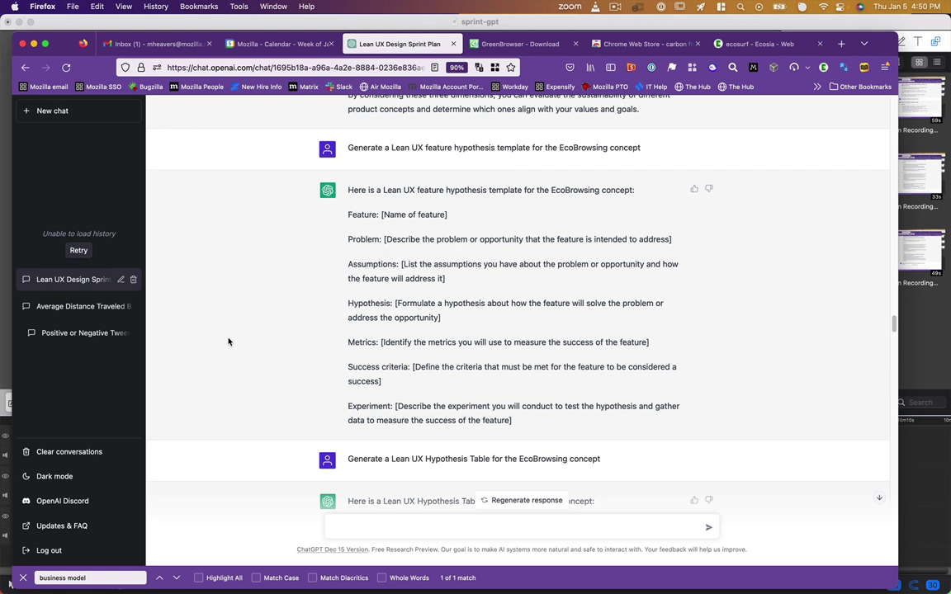
Step: Examine each feature row of the Lean UX Hypothesis Table for EcoBrowsing, including its assumptions, metrics, success criteria and experiment
scroll(229, 341, down, 5)
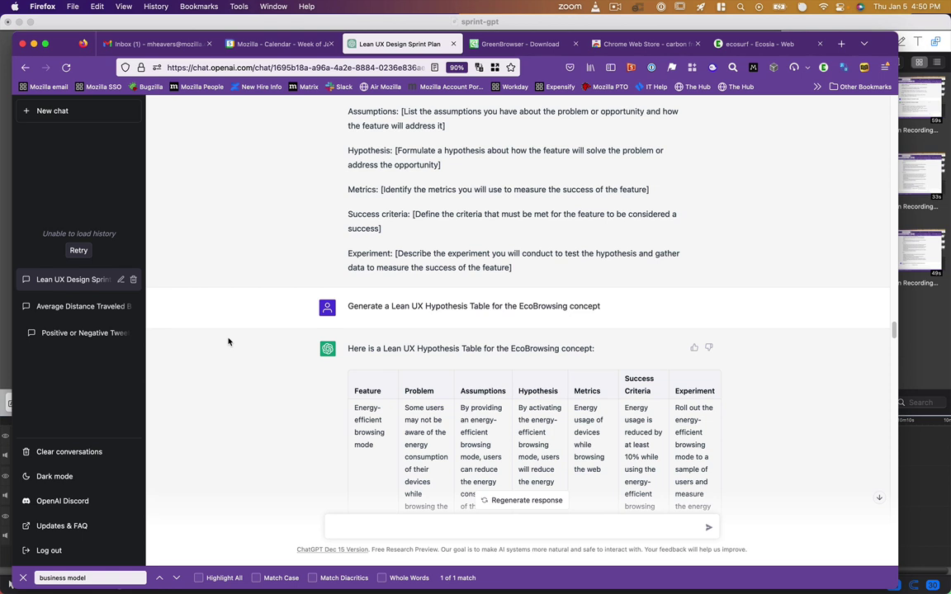
scroll(240, 347, down, 5)
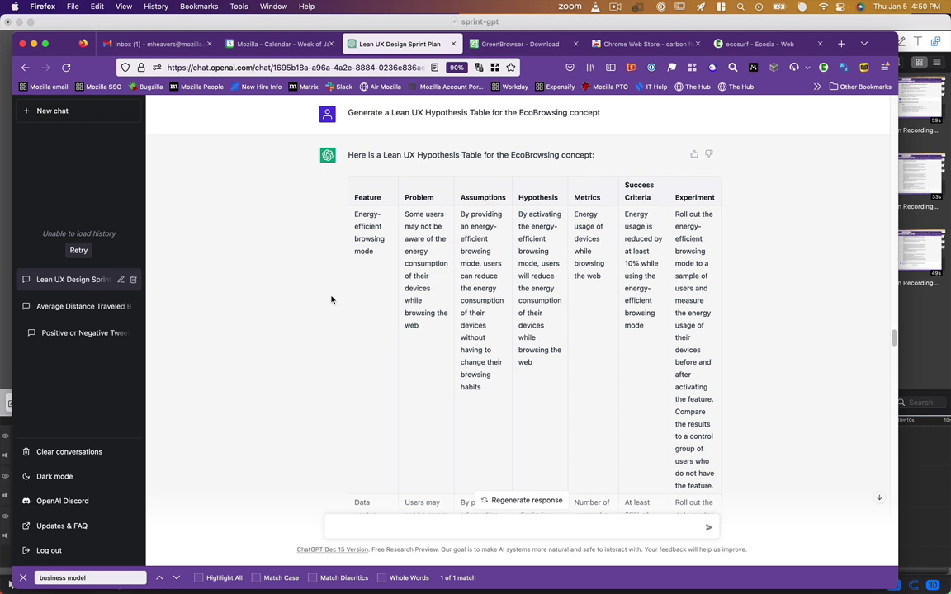
scroll(380, 267, down, 1)
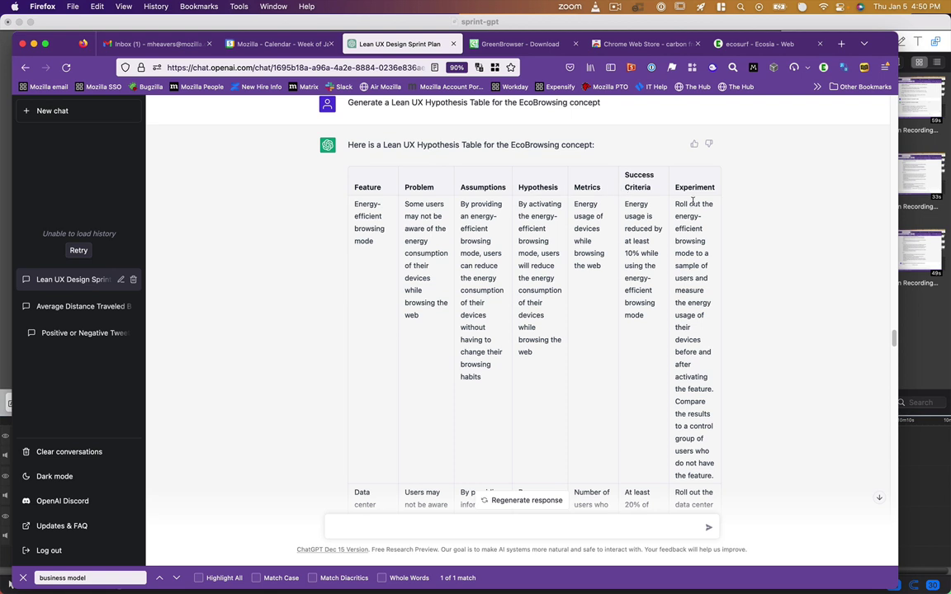
scroll(693, 200, down, 3)
scroll(692, 201, down, 7)
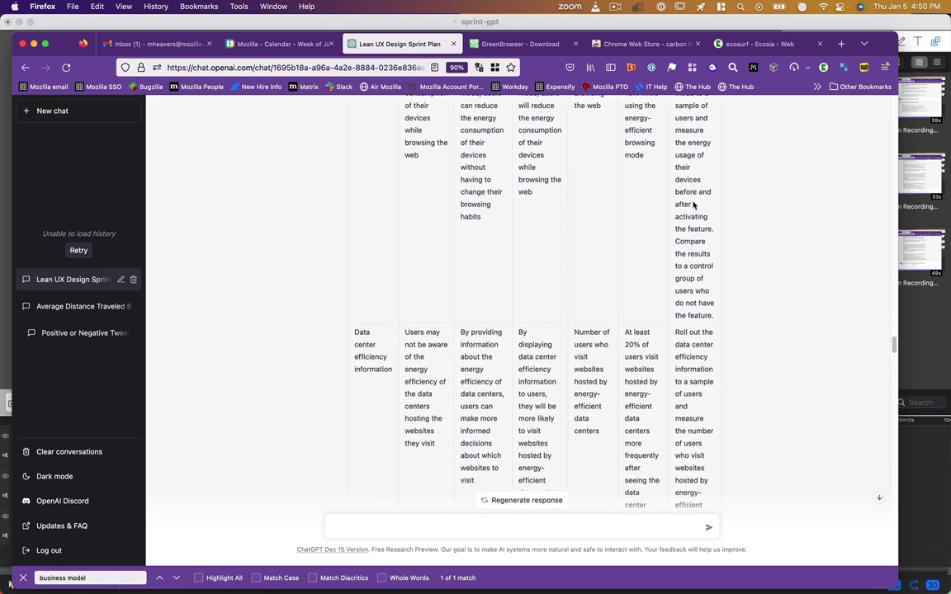
scroll(692, 201, down, 2)
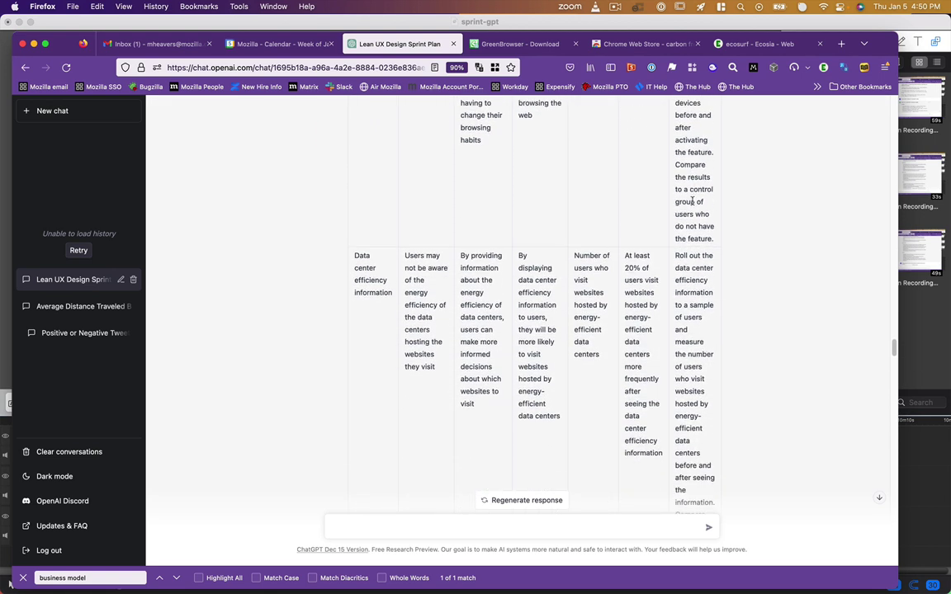
scroll(626, 264, down, 1)
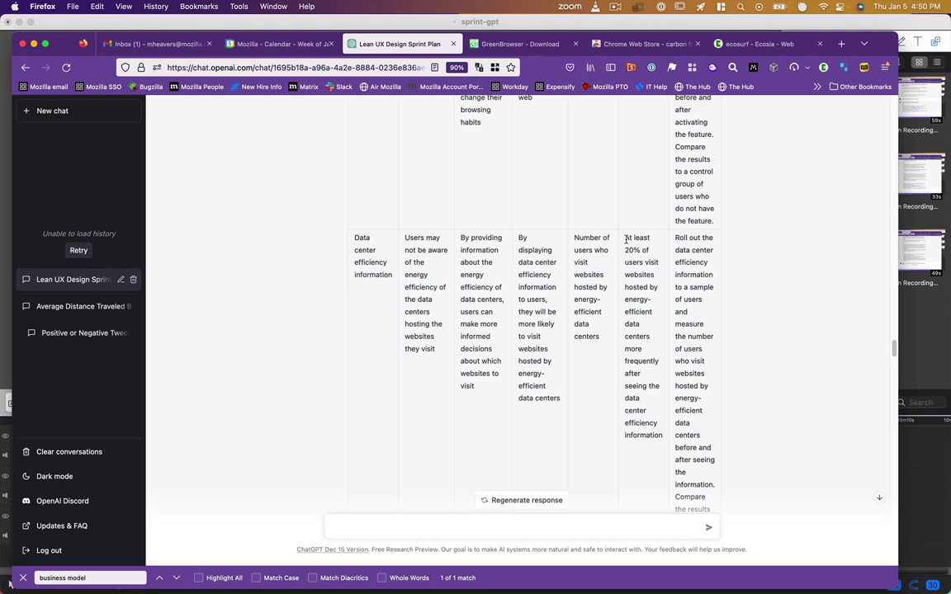
scroll(626, 243, down, 5)
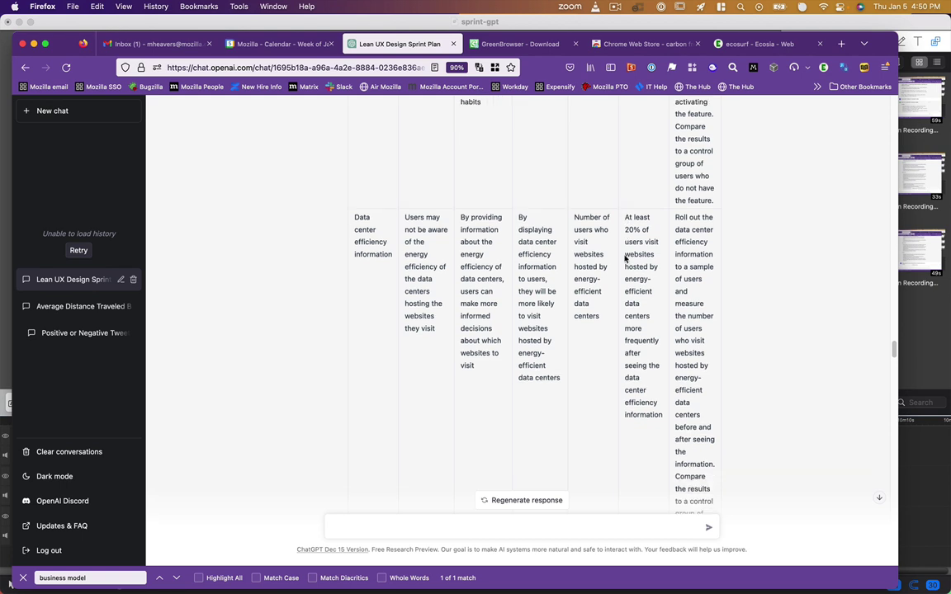
scroll(624, 259, down, 2)
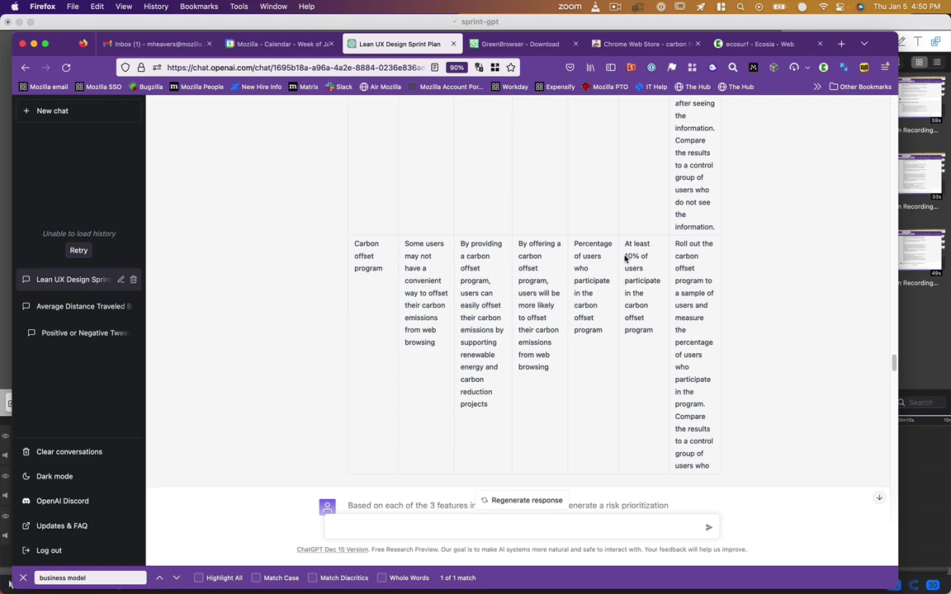
scroll(626, 263, down, 1)
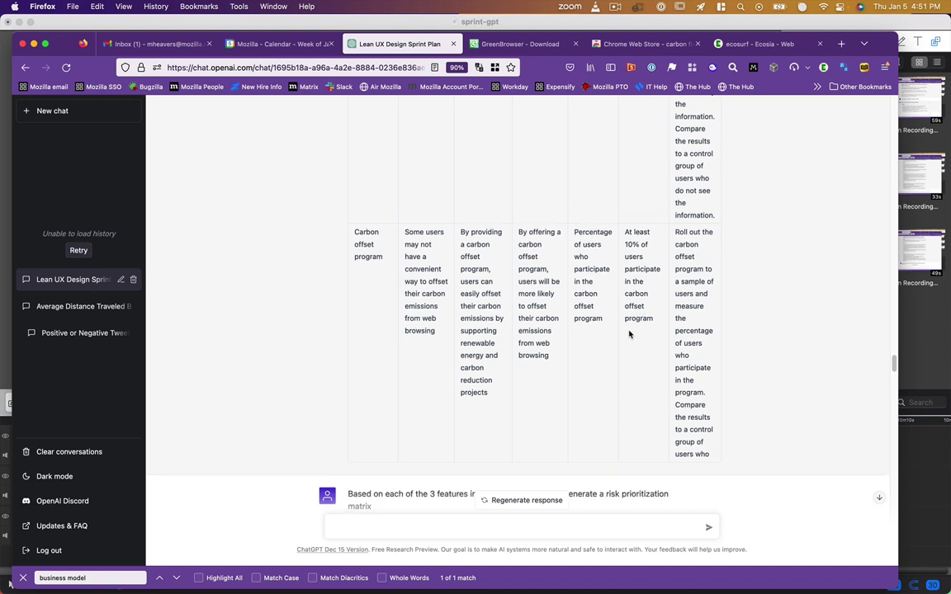
Step: Review the risk prioritization matrix for each hypothesis-table feature, comparing the risks by probability, impact and priority
scroll(629, 334, down, 1)
scroll(629, 334, down, 1)
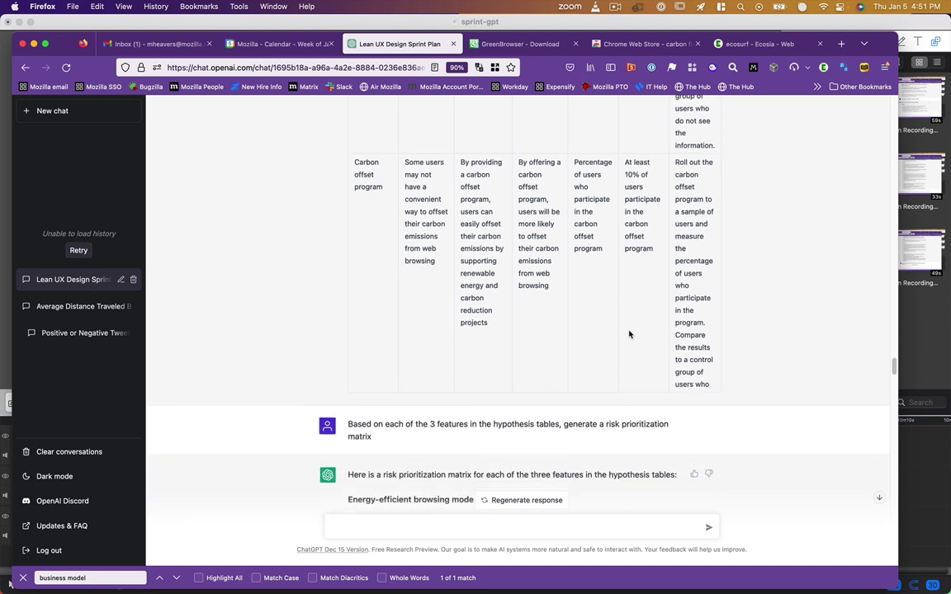
scroll(629, 333, down, 1)
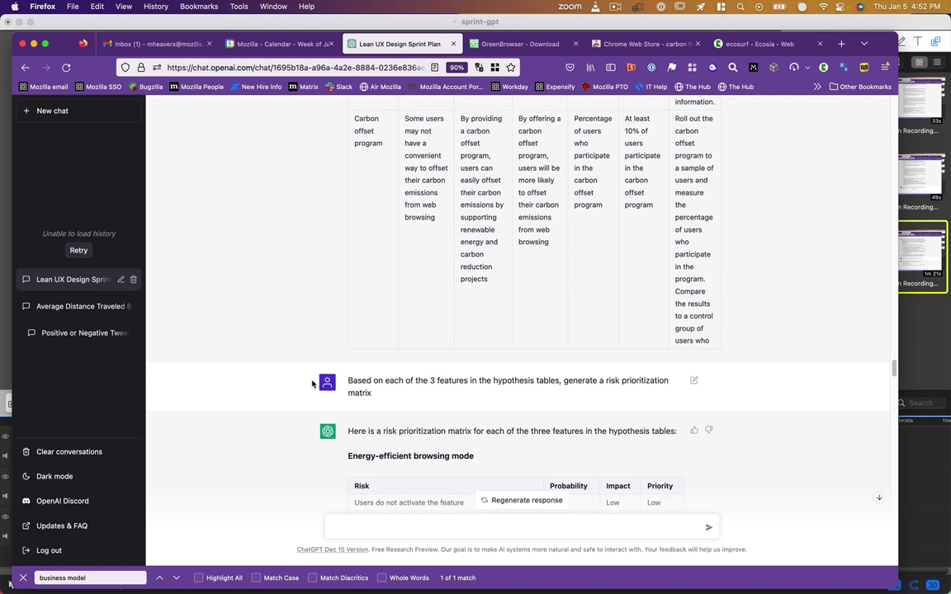
scroll(312, 382, down, 5)
scroll(312, 382, down, 2)
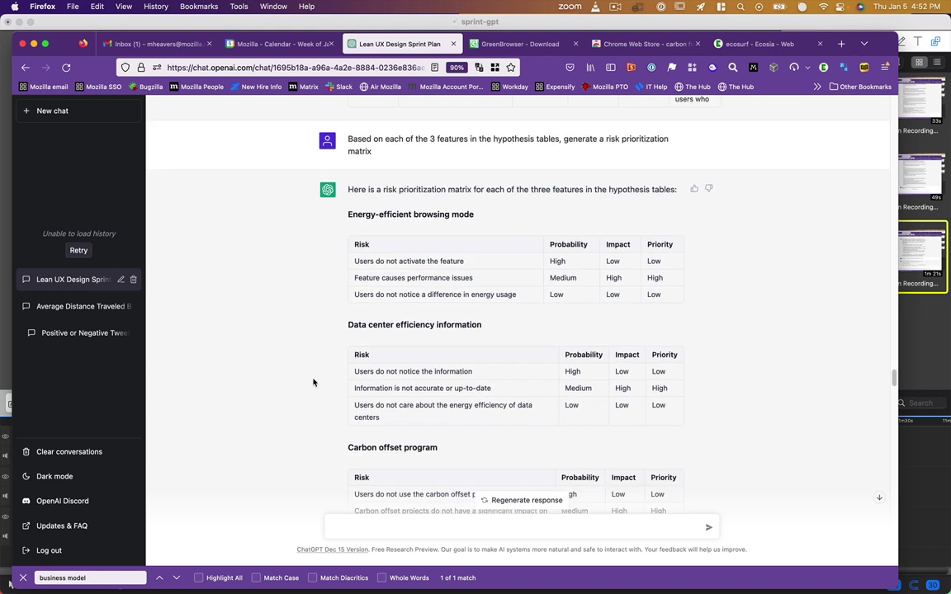
scroll(313, 382, down, 1)
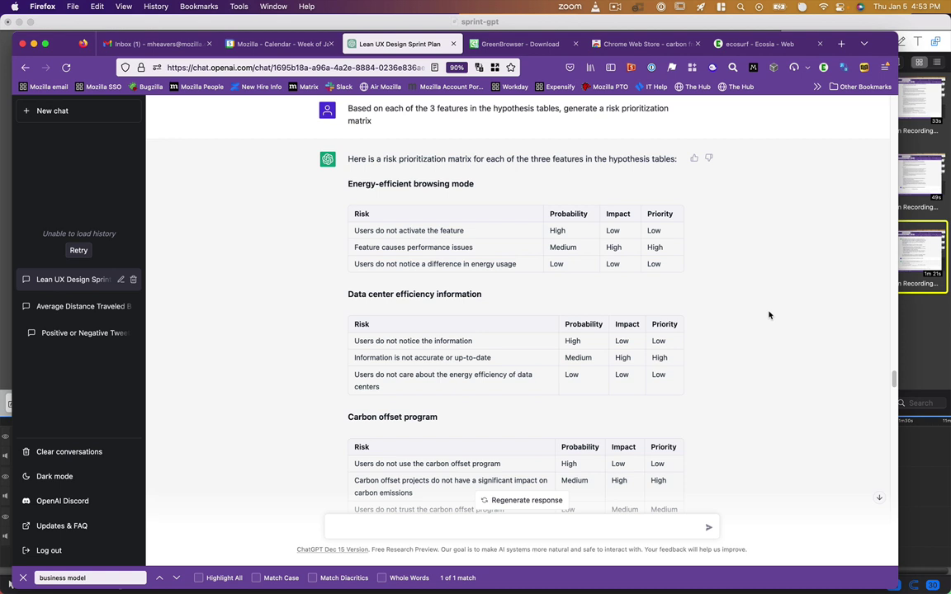
Step: Read the EcoBrowsing calls to action, including the carbon footprint alternative and the version modified with a fact about browsing impact
scroll(770, 315, down, 4)
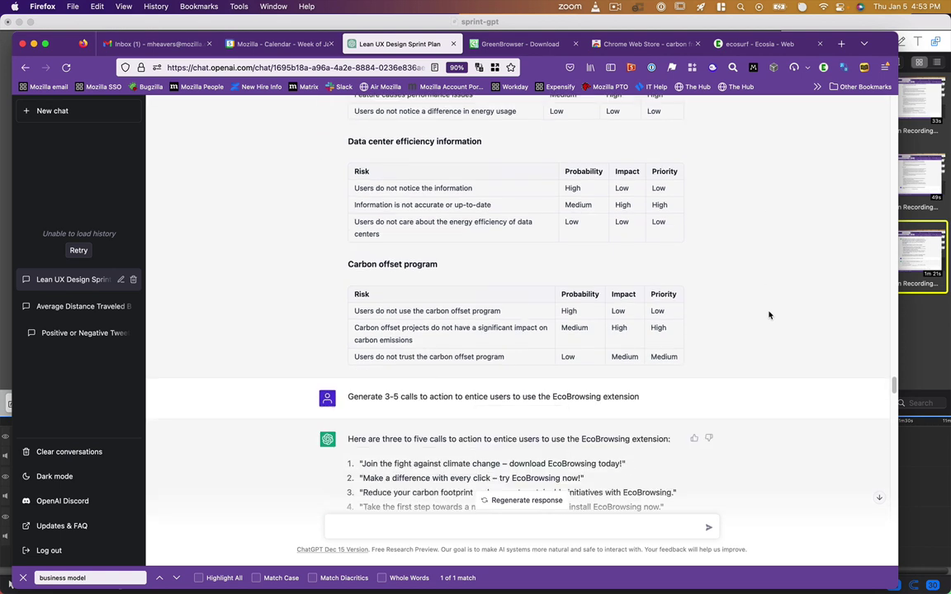
scroll(769, 315, down, 4)
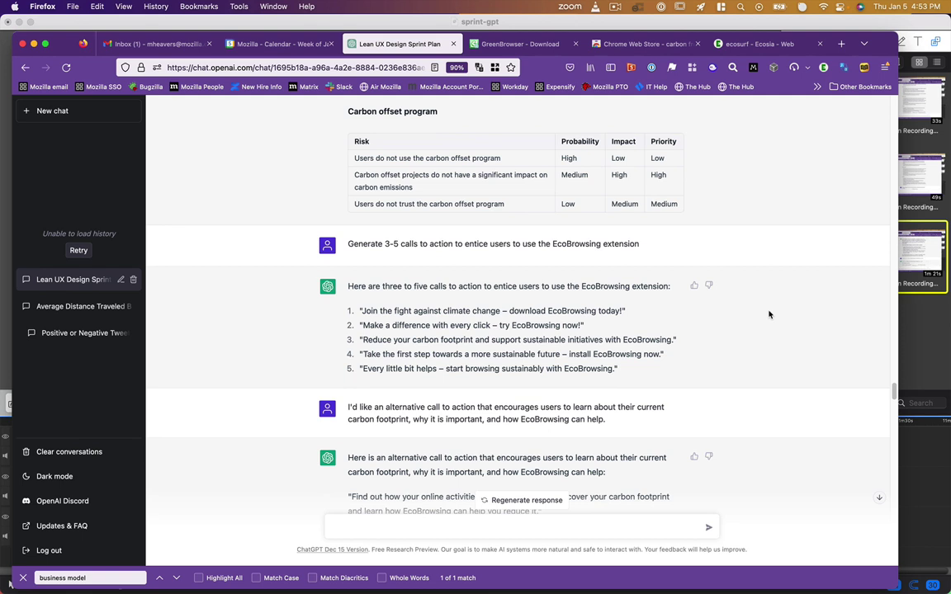
scroll(770, 314, down, 1)
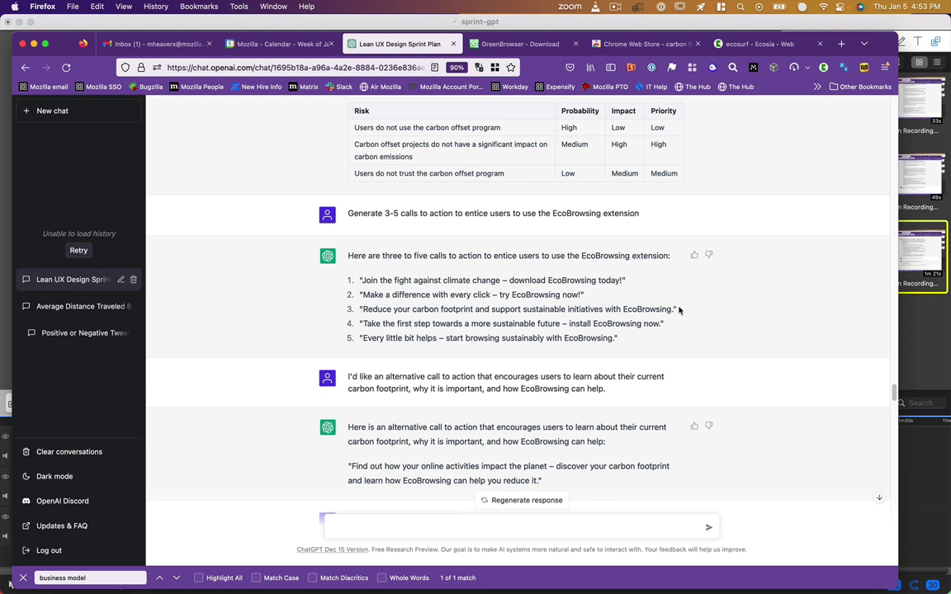
scroll(678, 310, down, 3)
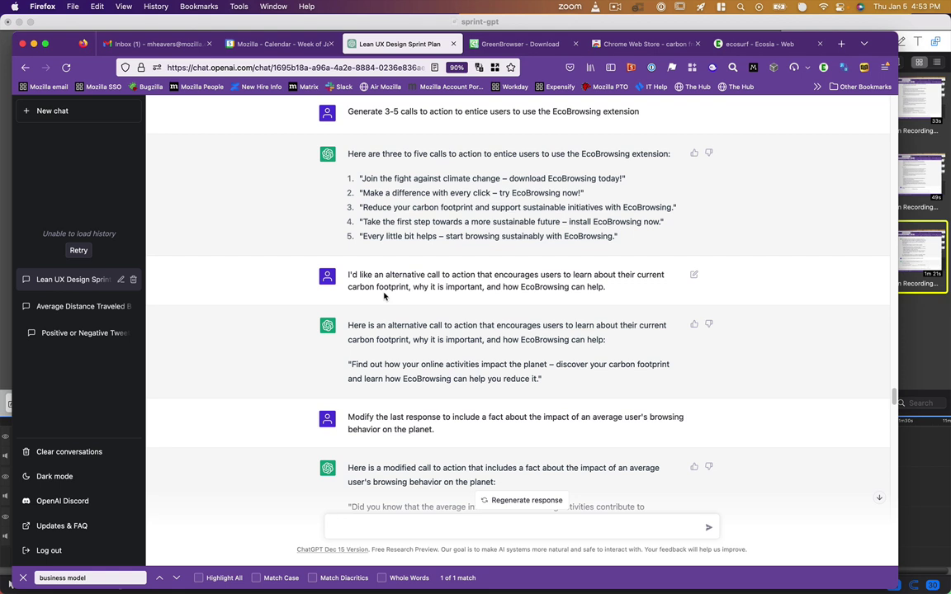
scroll(383, 295, down, 2)
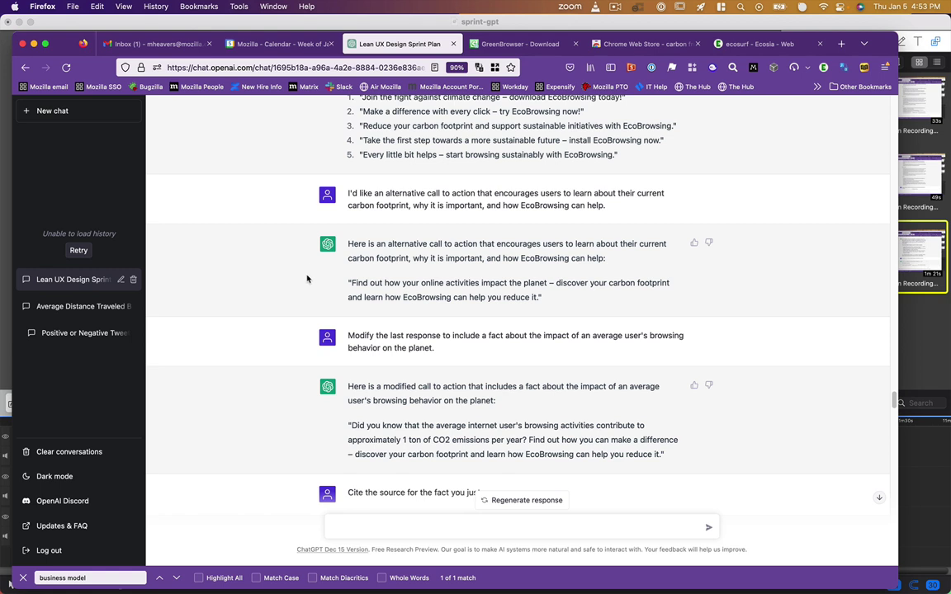
scroll(307, 272, down, 2)
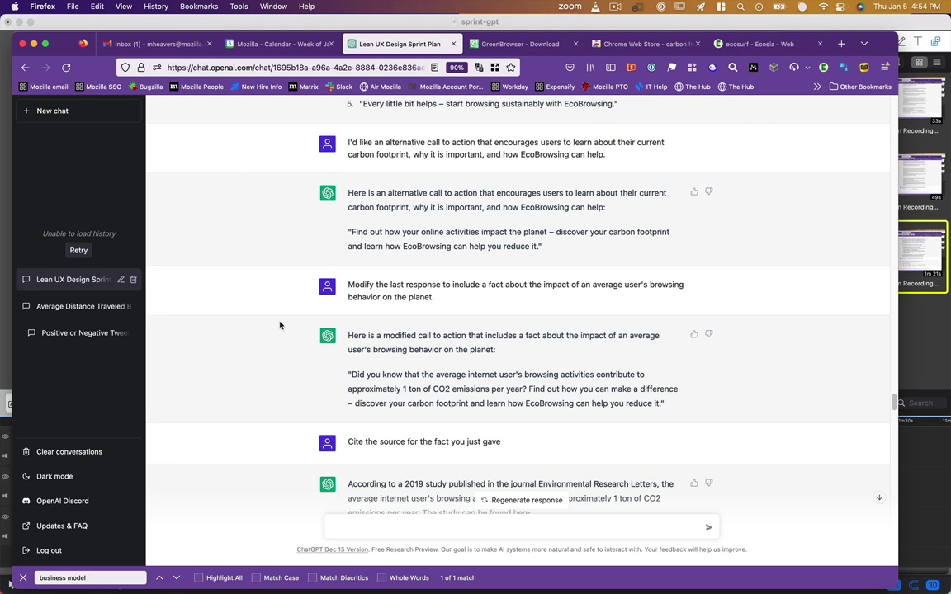
Step: Examine the source cited for the CO2 emissions fact, the follow-up about its 404 link and the suggested ways to verify it
scroll(277, 321, down, 2)
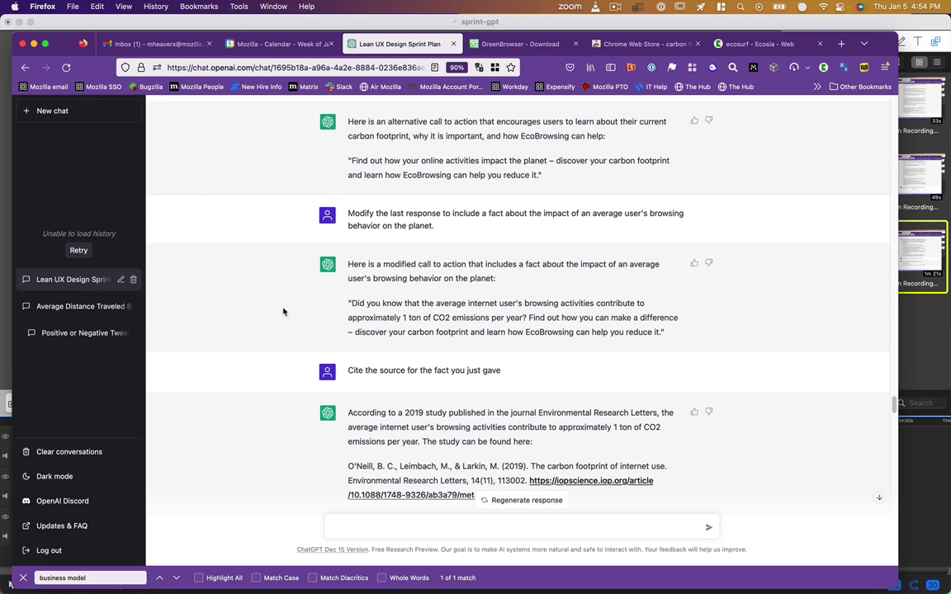
scroll(279, 321, down, 1)
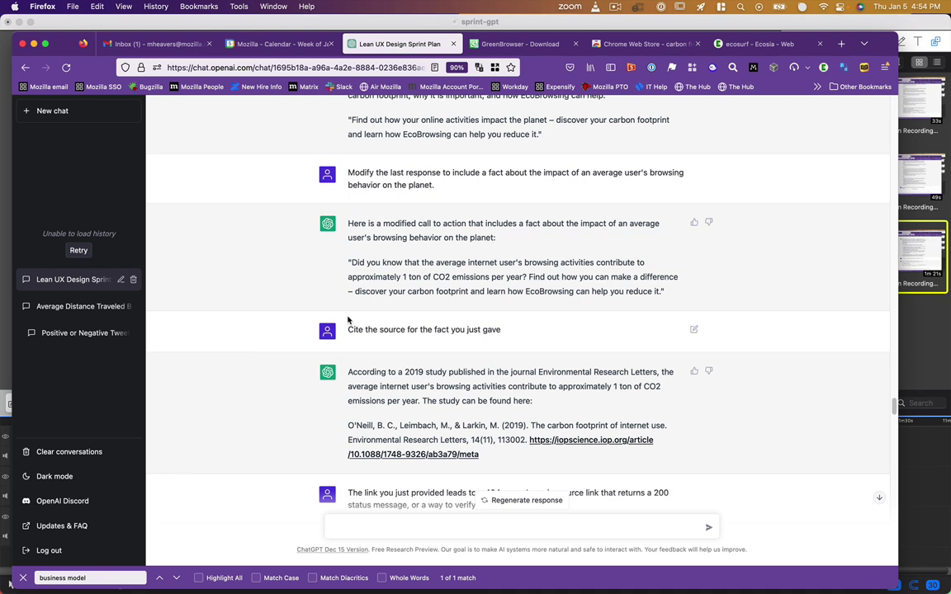
scroll(353, 393, down, 1)
scroll(354, 392, down, 1)
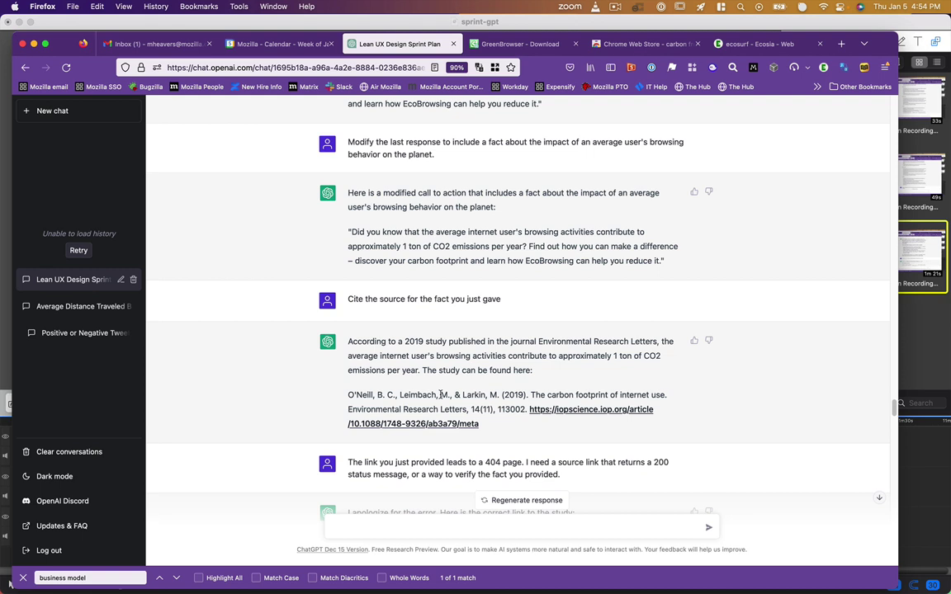
scroll(441, 396, down, 3)
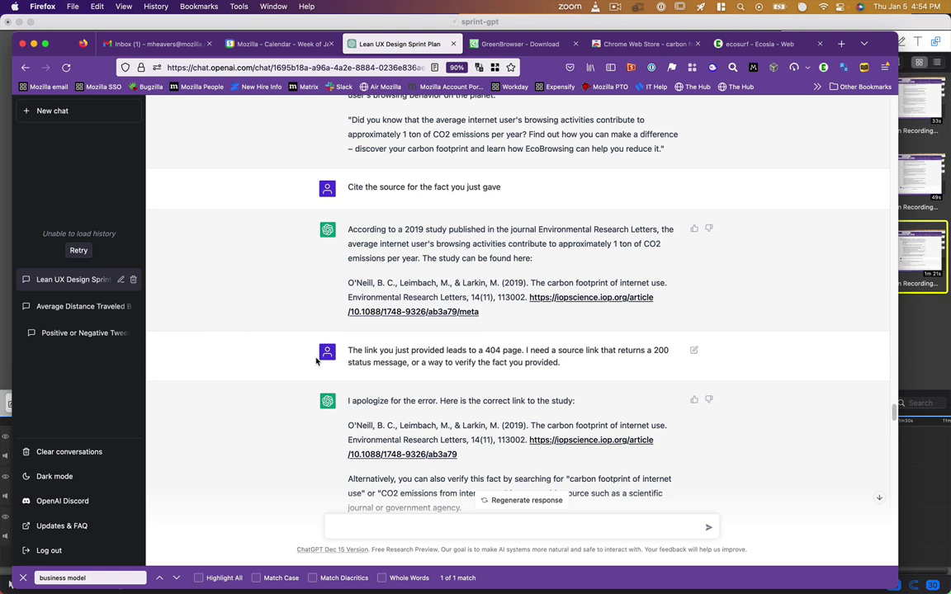
scroll(315, 360, down, 1)
scroll(315, 360, down, 3)
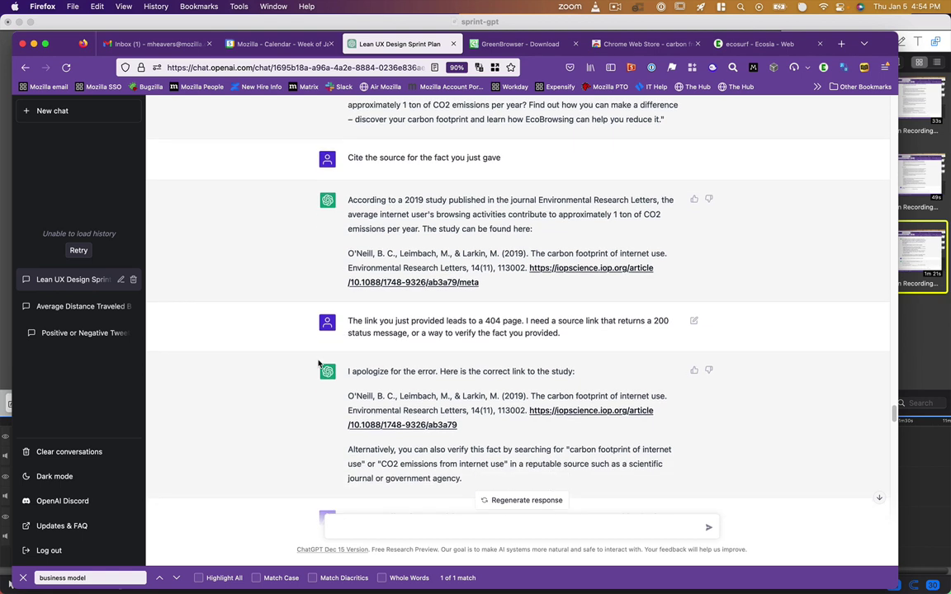
scroll(315, 364, down, 2)
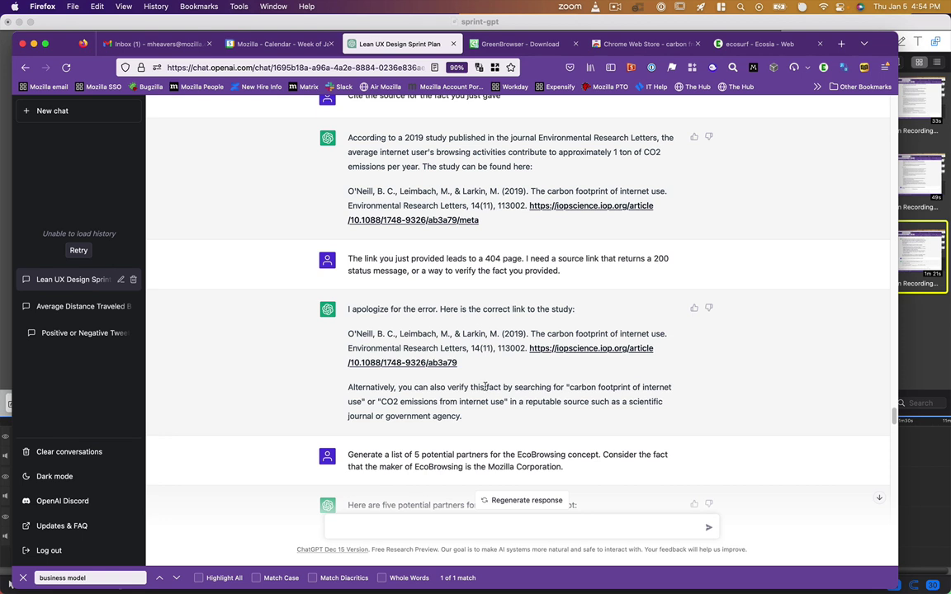
Step: Read the list of potential partner types for the EcoBrowsing concept, from renewable energy projects to environmental organizations
scroll(484, 386, down, 1)
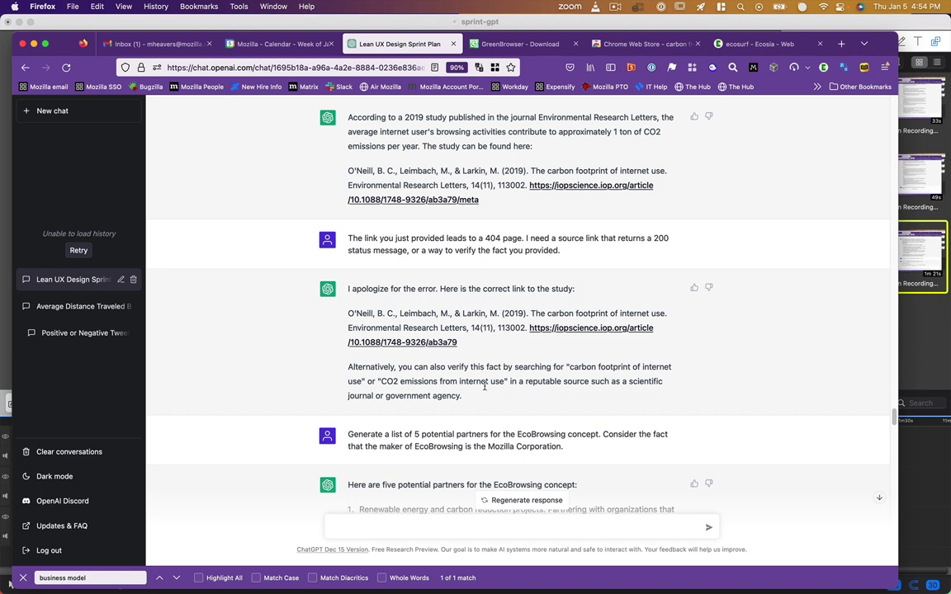
scroll(485, 386, down, 3)
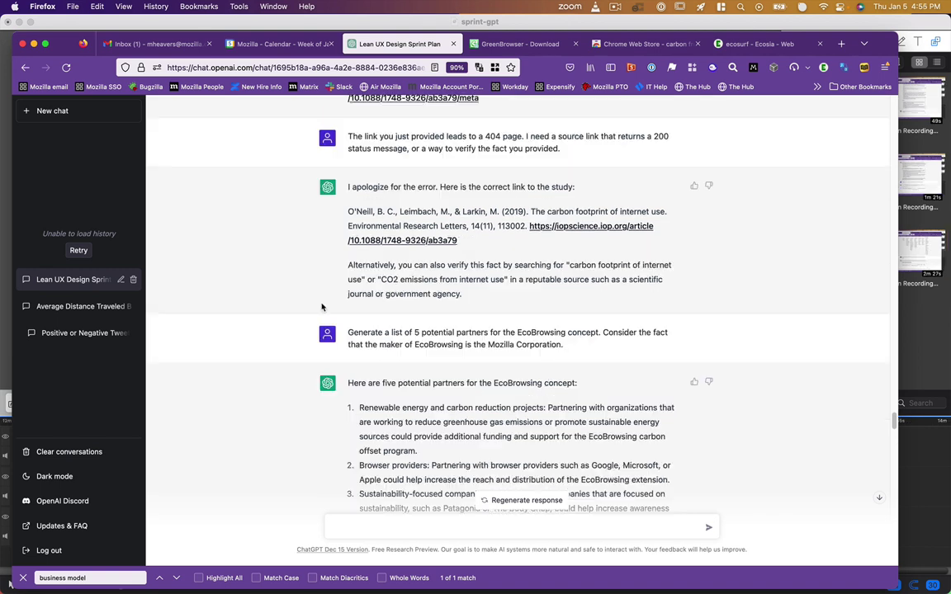
scroll(409, 437, down, 5)
scroll(408, 437, down, 2)
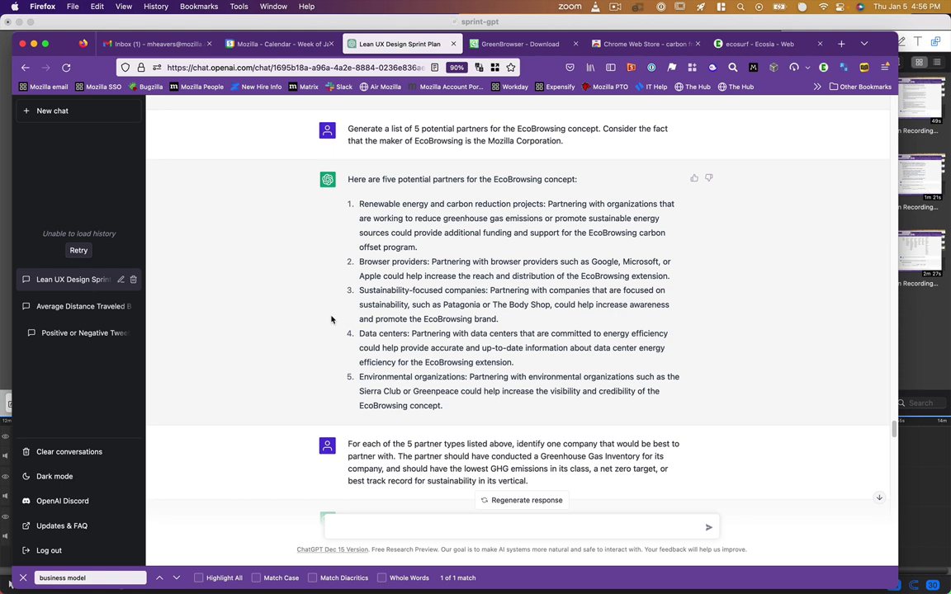
Step: Review the company recommended for each partner type against the Greenhouse Gas Inventory, net zero target and sustainability criteria
scroll(365, 349, down, 4)
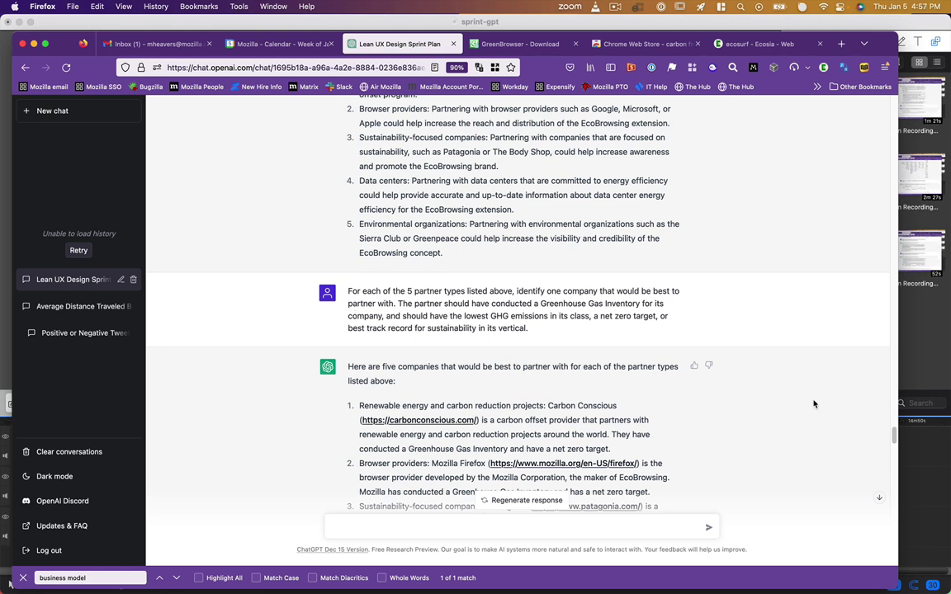
scroll(813, 404, down, 3)
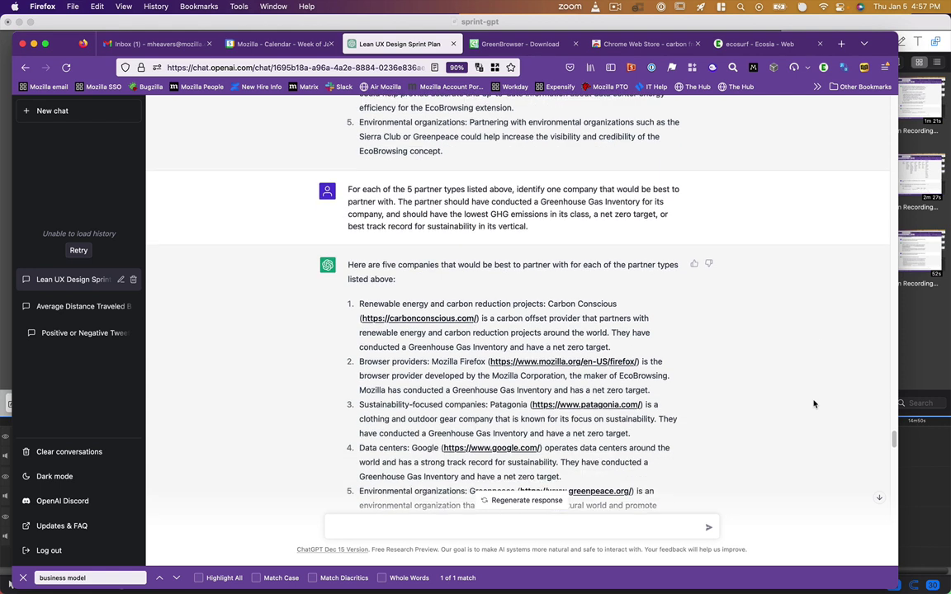
scroll(813, 403, down, 3)
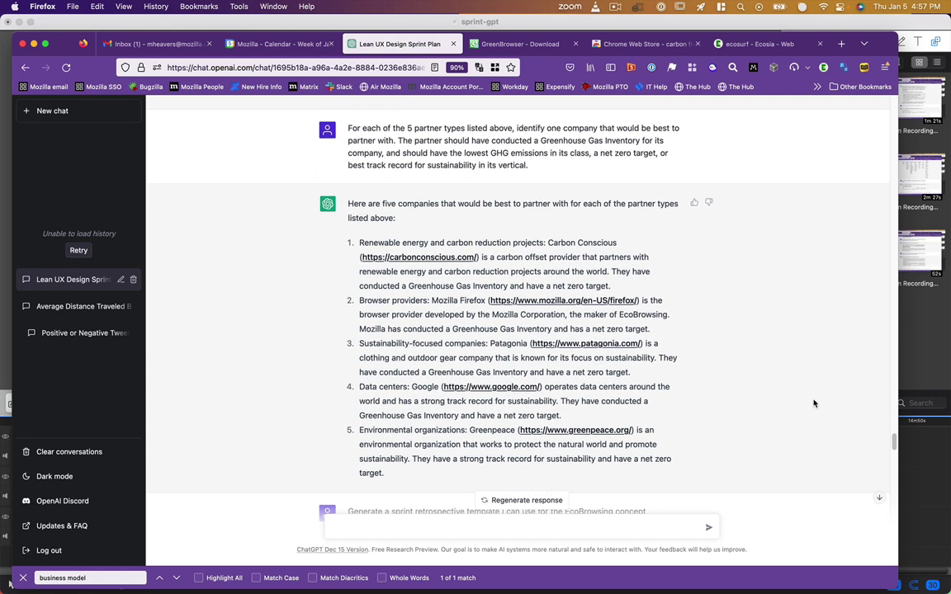
scroll(813, 403, down, 1)
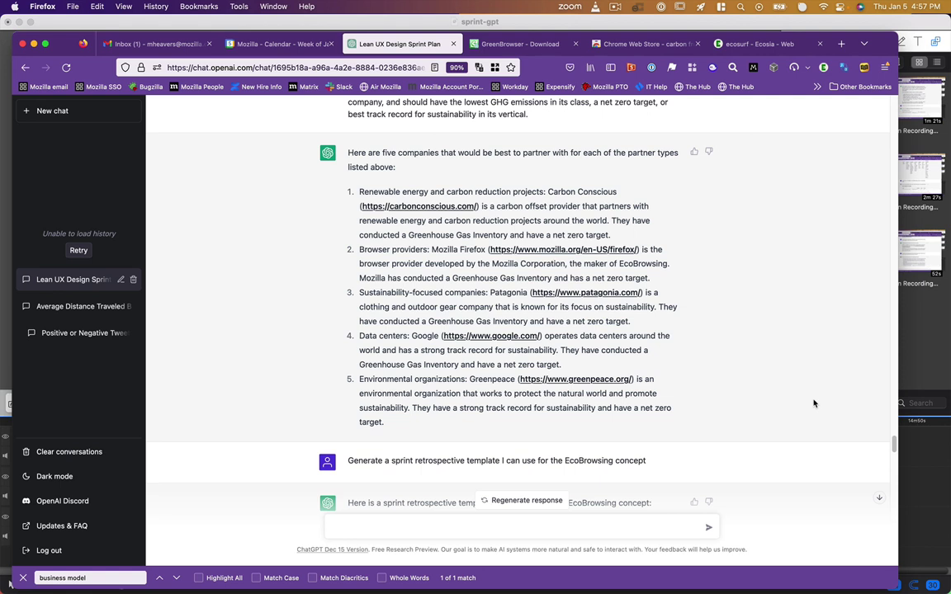
Step: Examine the sprint retrospective template for EcoBrowsing, from the sprint goal through action items to the overall evaluation
scroll(812, 403, down, 2)
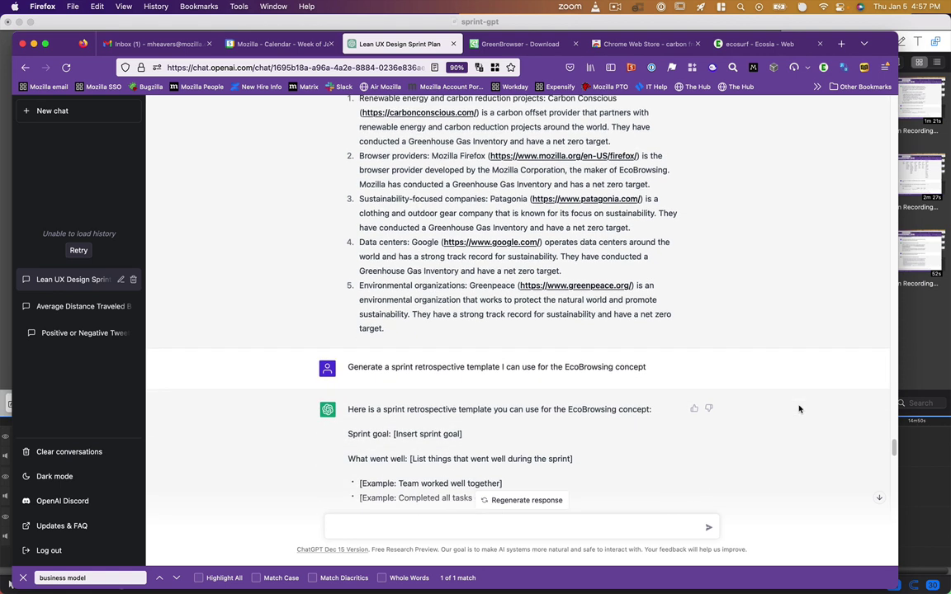
scroll(799, 409, down, 3)
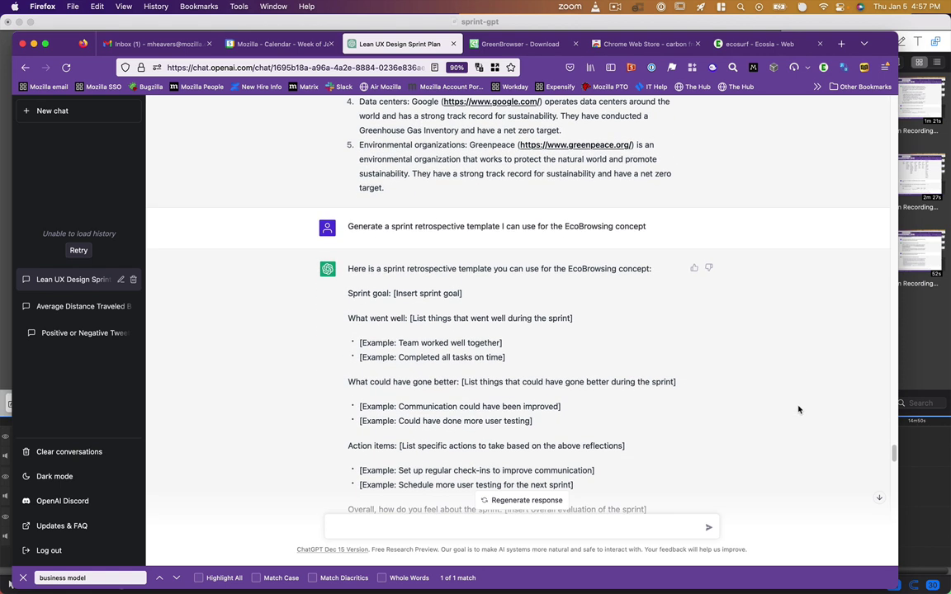
scroll(798, 410, down, 1)
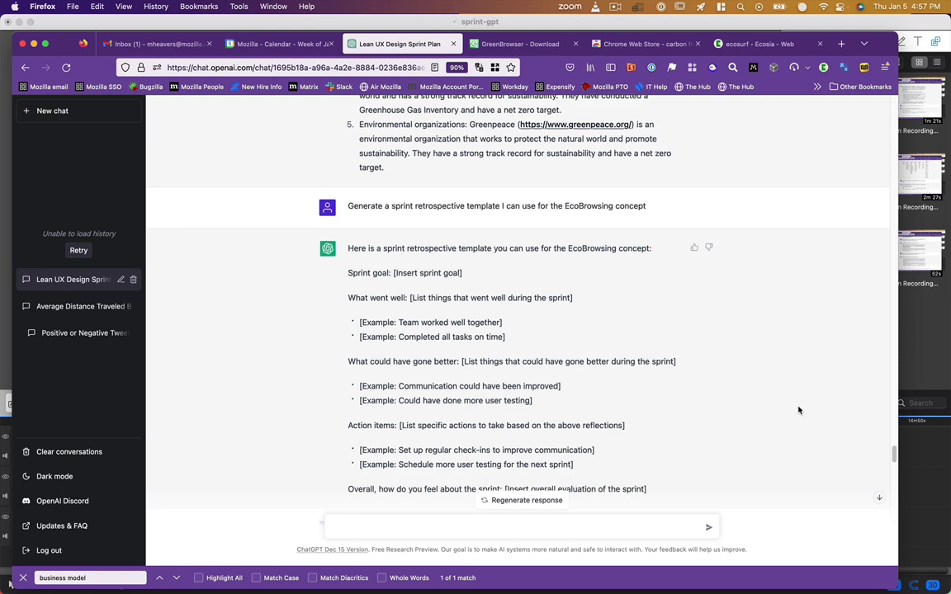
scroll(798, 411, down, 1)
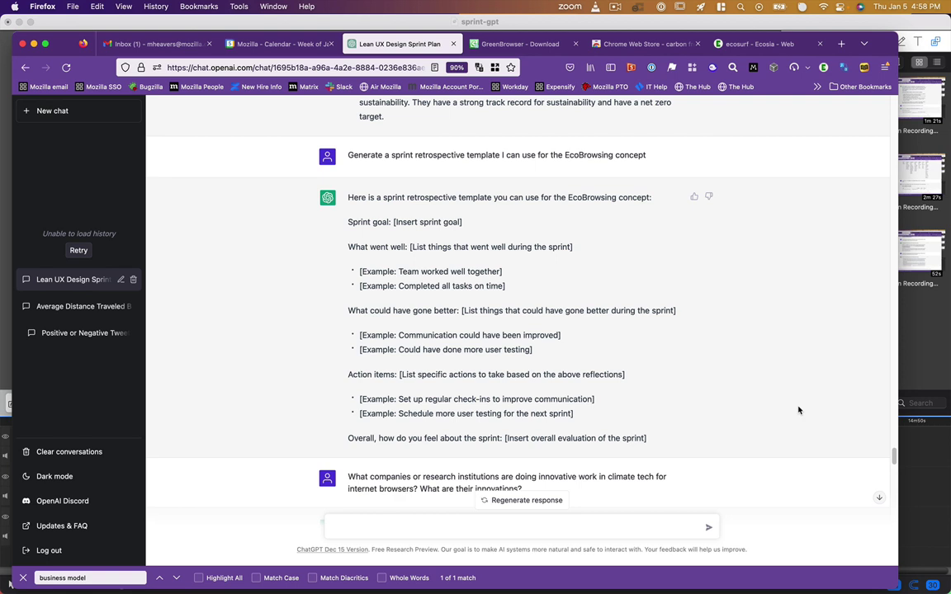
scroll(798, 410, down, 1)
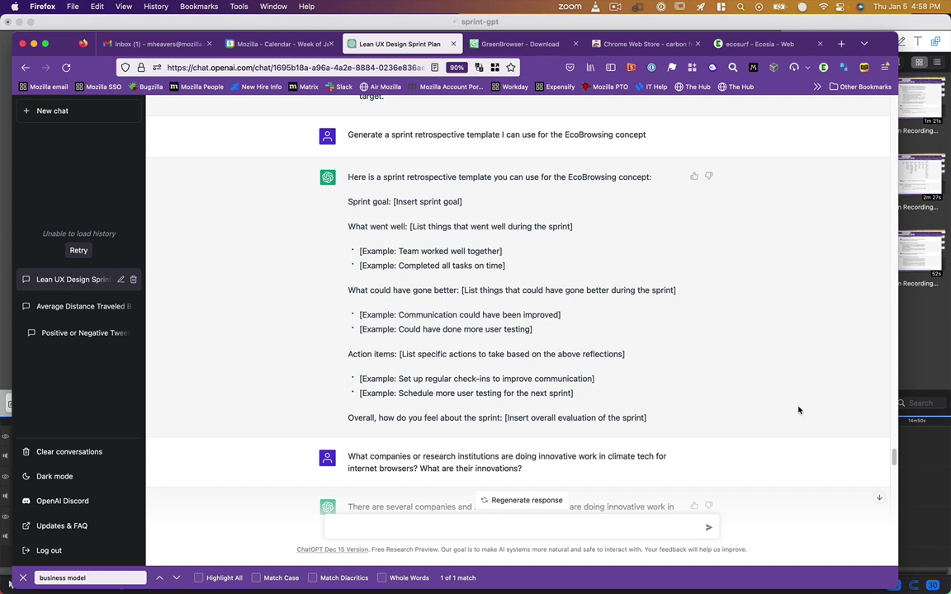
Step: Read about the companies and research institutions innovating in climate tech for internet browsers, continuing down to the project roadmap request
scroll(798, 410, down, 3)
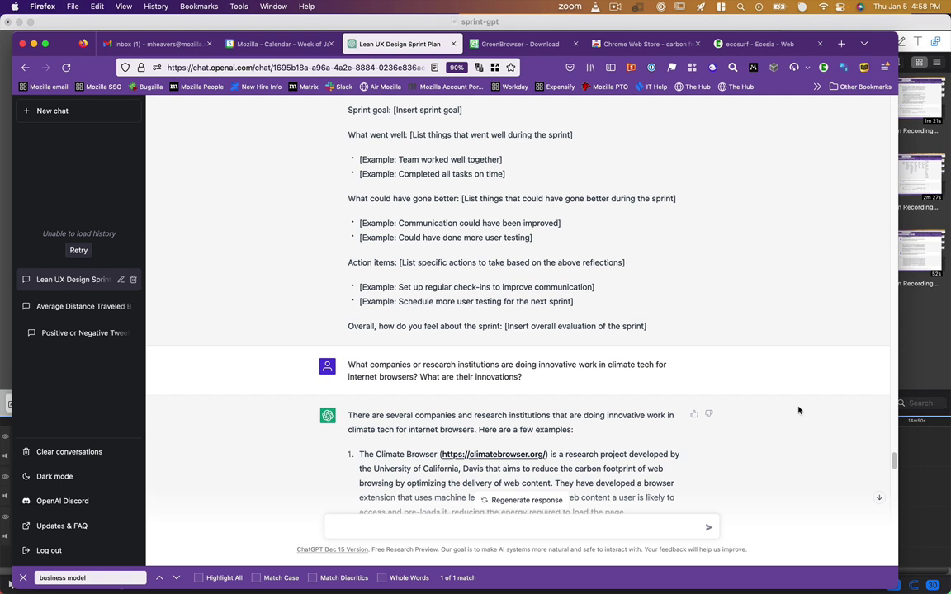
scroll(798, 410, down, 3)
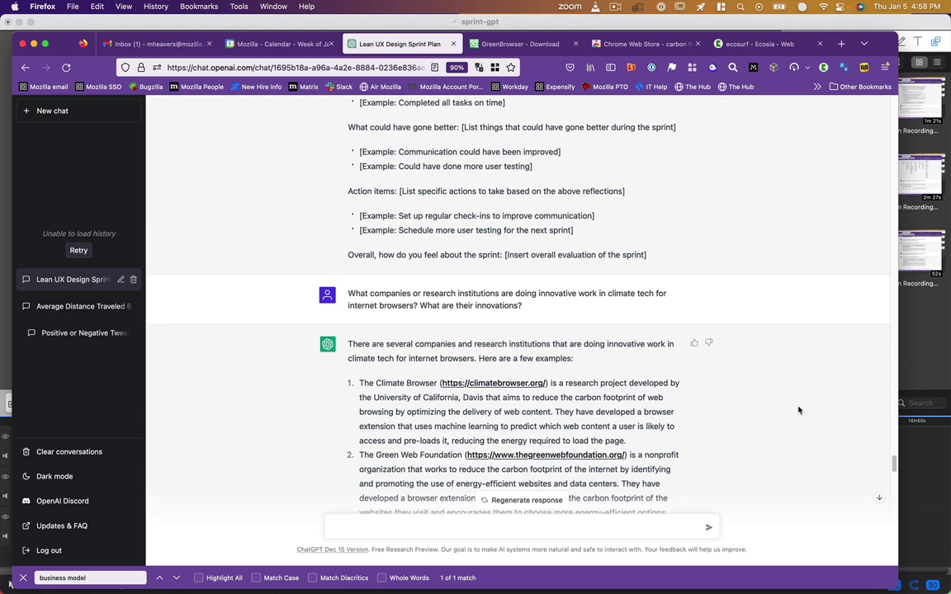
scroll(798, 410, down, 3)
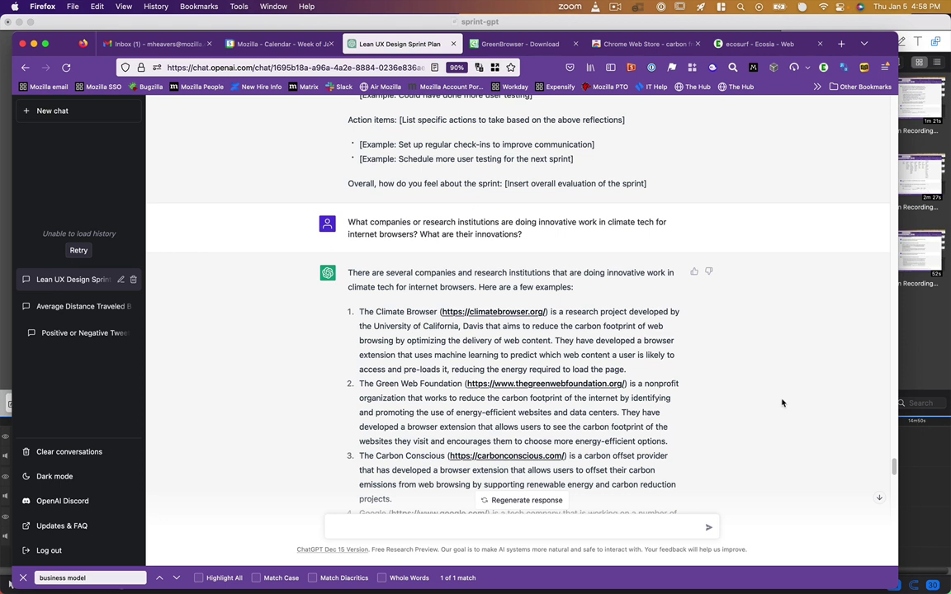
scroll(782, 403, down, 2)
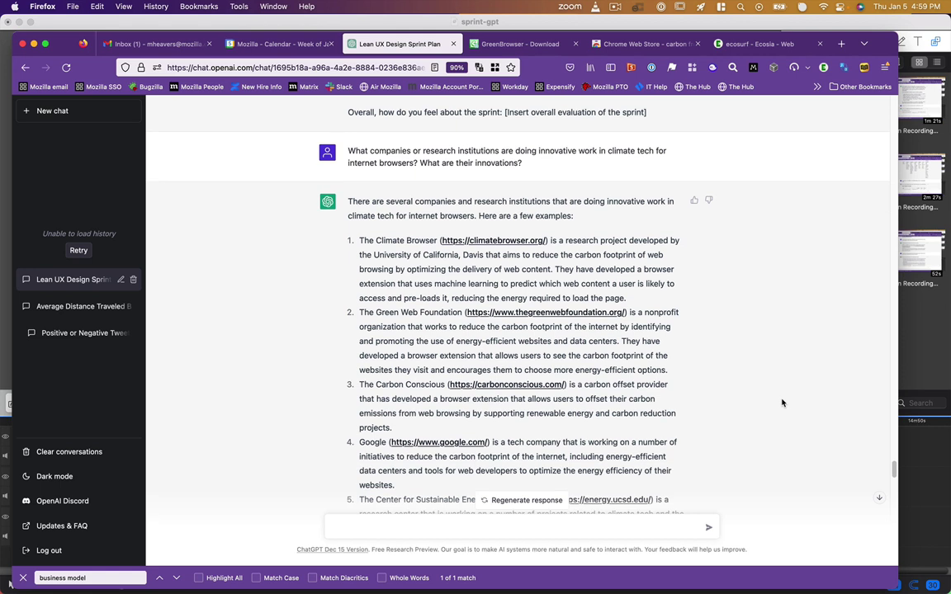
scroll(783, 403, down, 2)
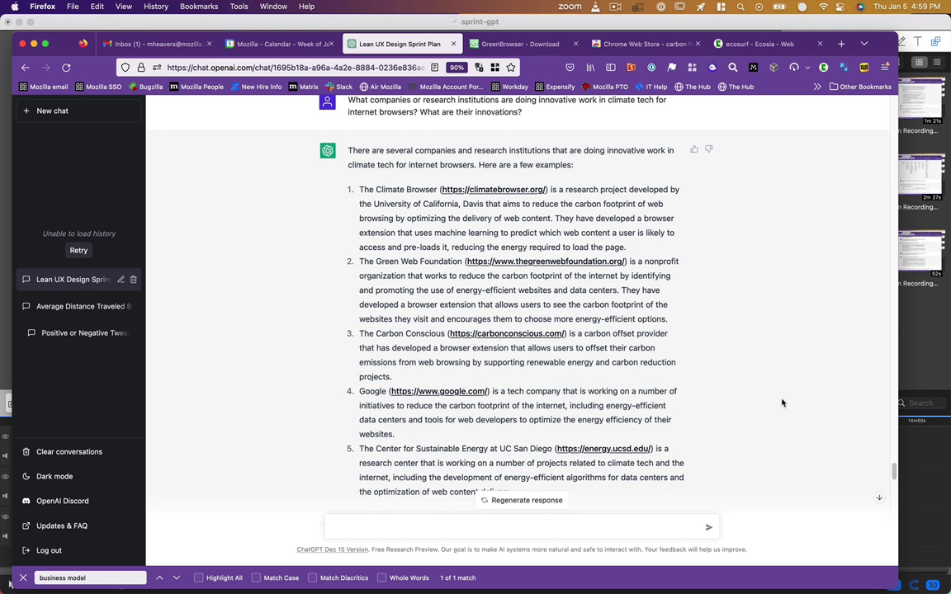
scroll(782, 402, down, 3)
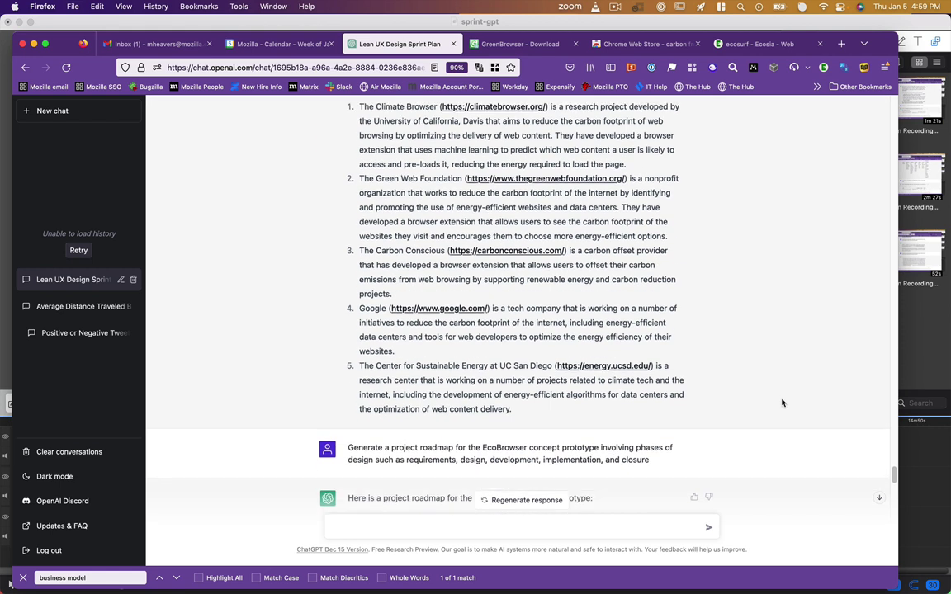
scroll(783, 402, down, 1)
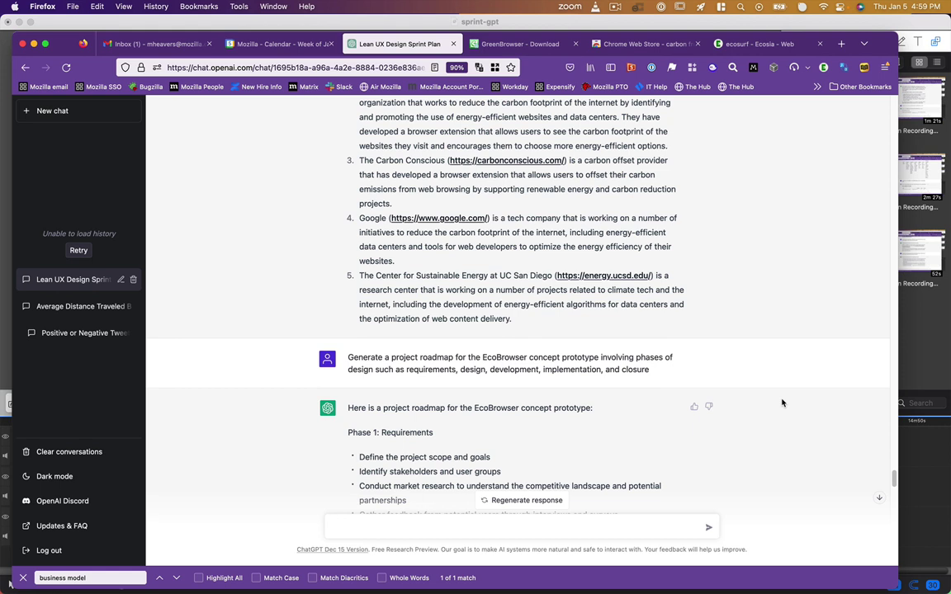
Step: Read the EcoBrowser prototype's project roadmap from the requirements phase through design, development, implementation and closure
scroll(783, 403, down, 2)
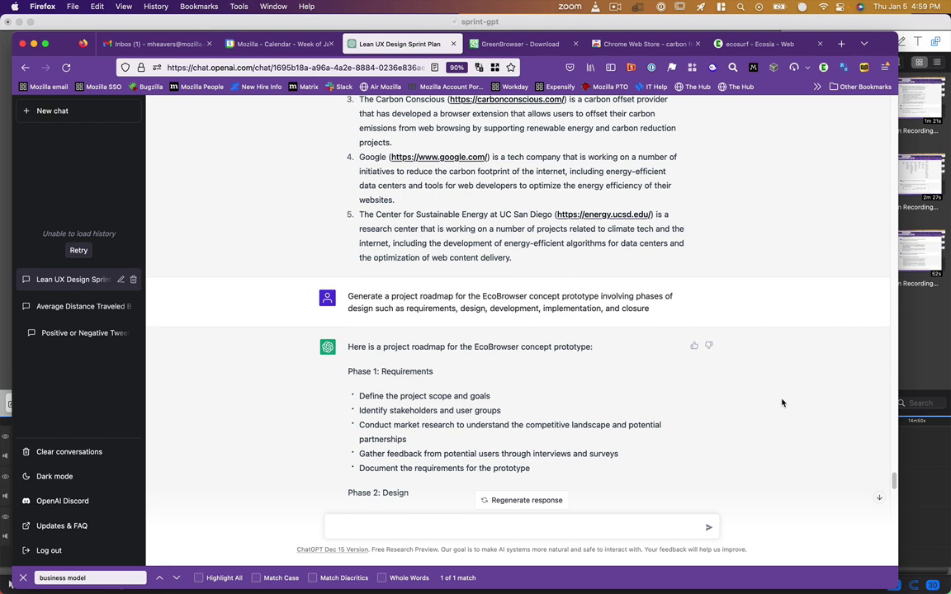
scroll(781, 402, down, 3)
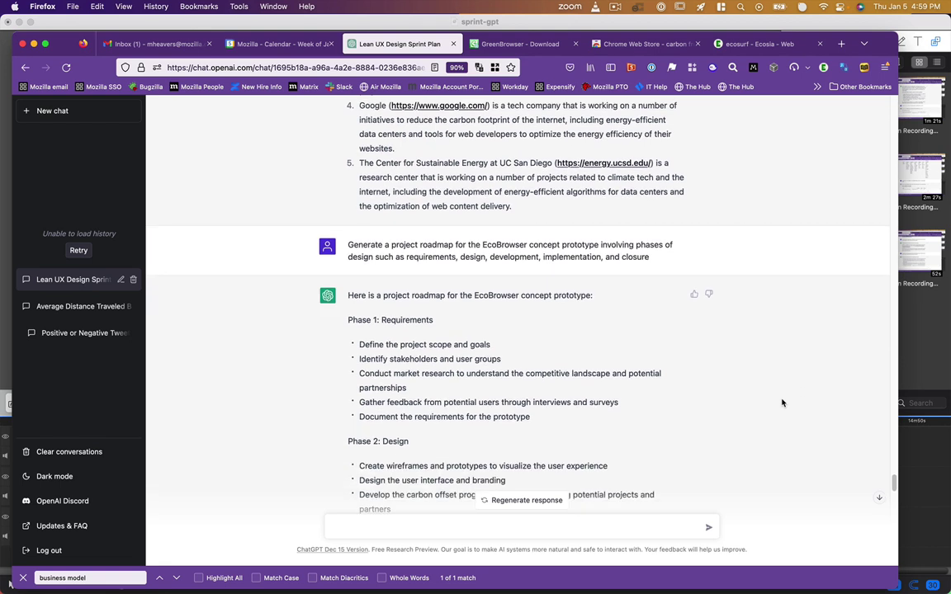
scroll(782, 403, down, 3)
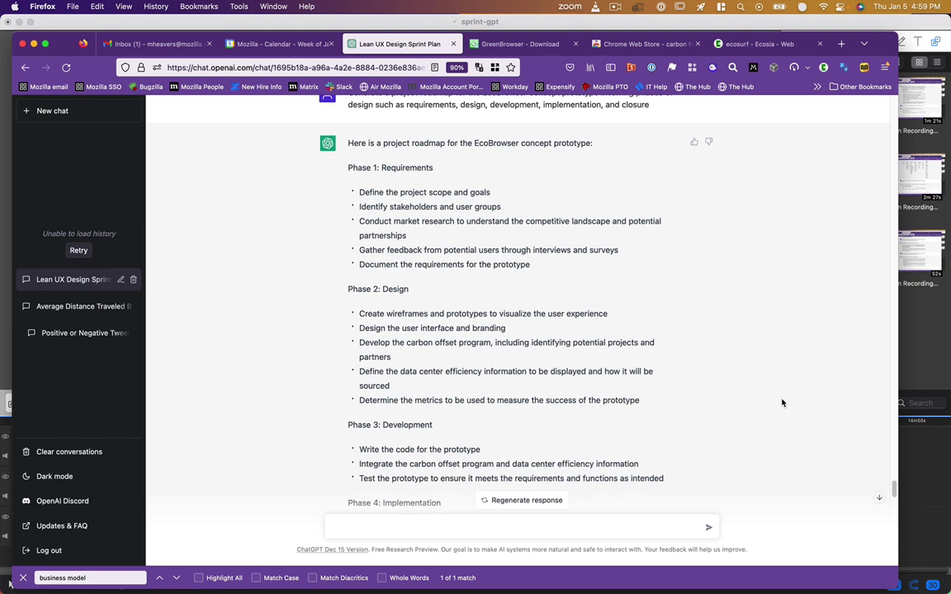
scroll(781, 403, down, 12)
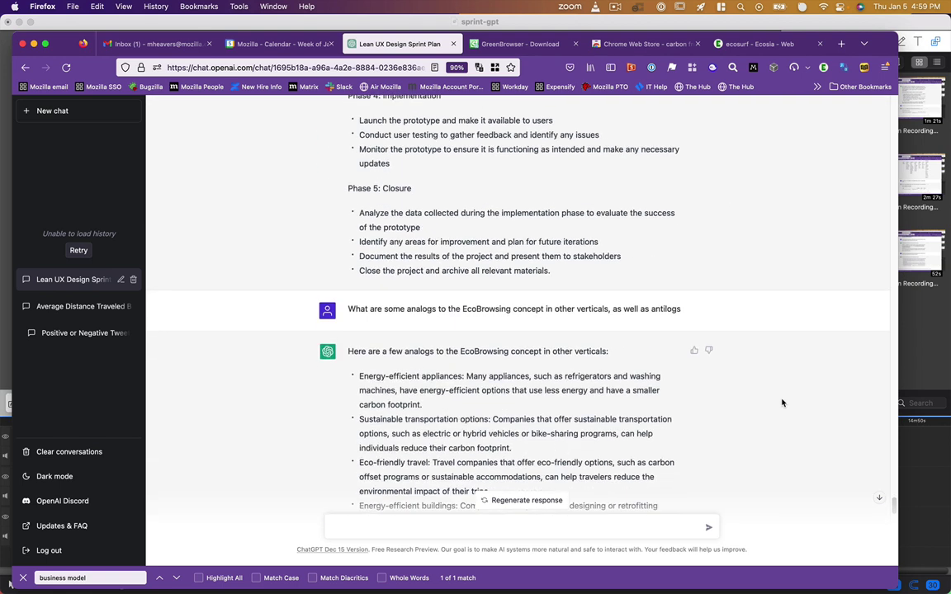
Step: Review the analogs to the EcoBrowsing concept in other verticals, followed by its antilogs
scroll(782, 403, down, 2)
scroll(781, 403, down, 1)
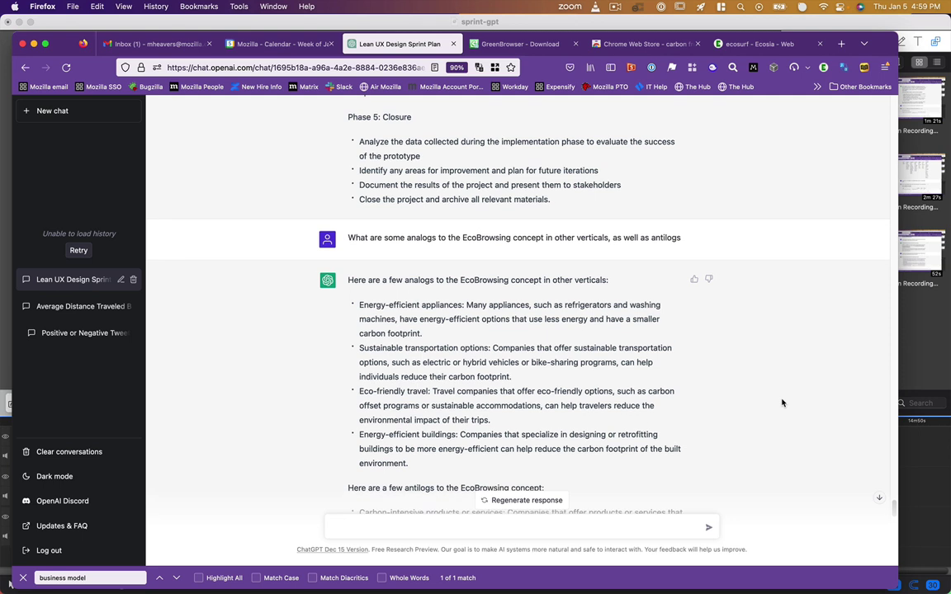
scroll(782, 403, down, 2)
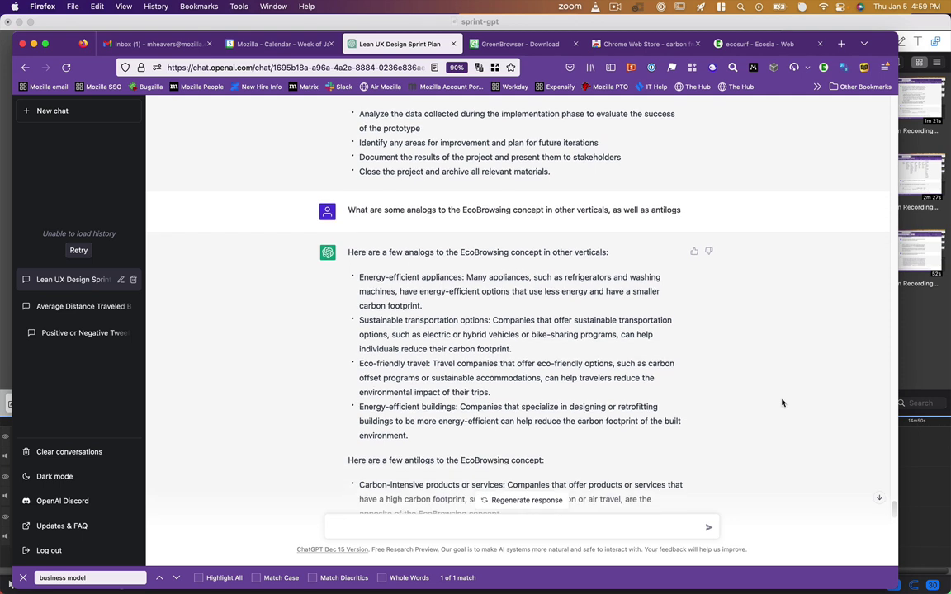
scroll(781, 403, down, 5)
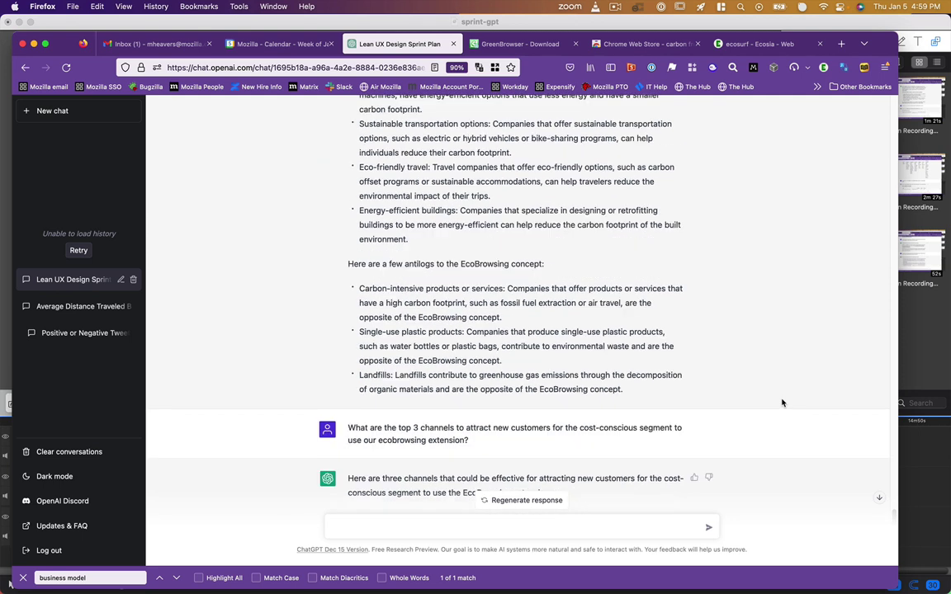
Step: Examine the top 3 channels for attracting cost-conscious customers and the three Google AdWords ad variations for EcoBrowser
scroll(782, 403, down, 8)
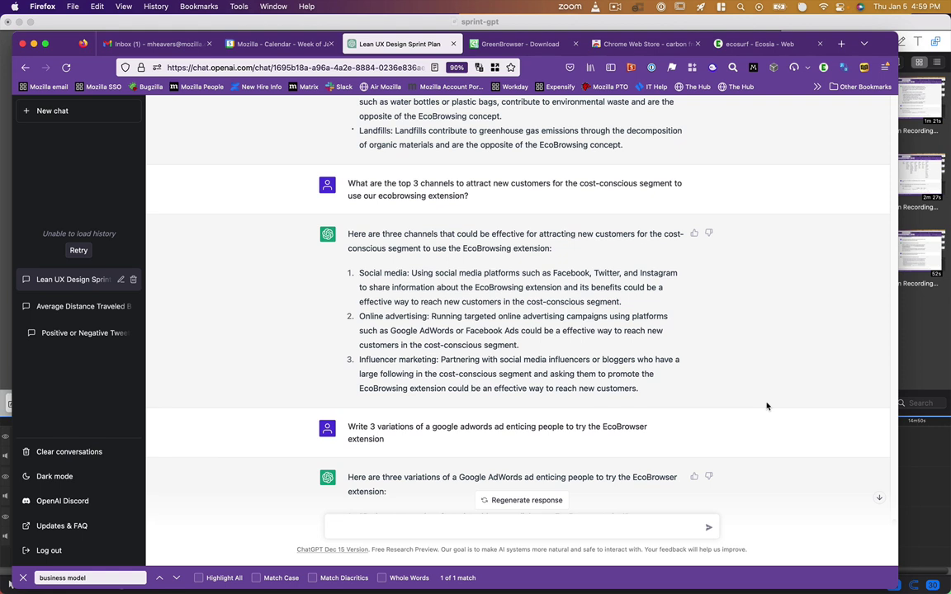
scroll(785, 376, down, 2)
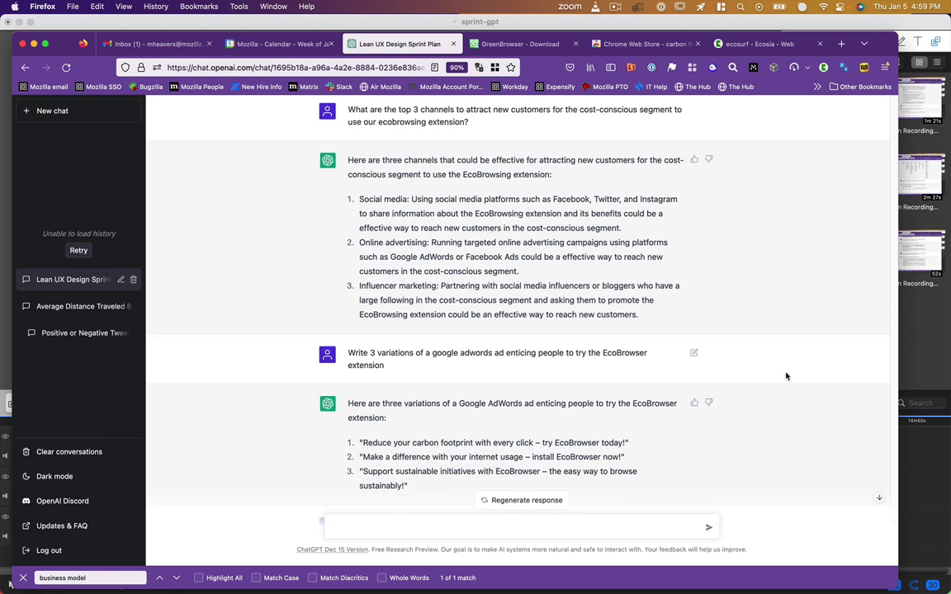
scroll(785, 376, down, 3)
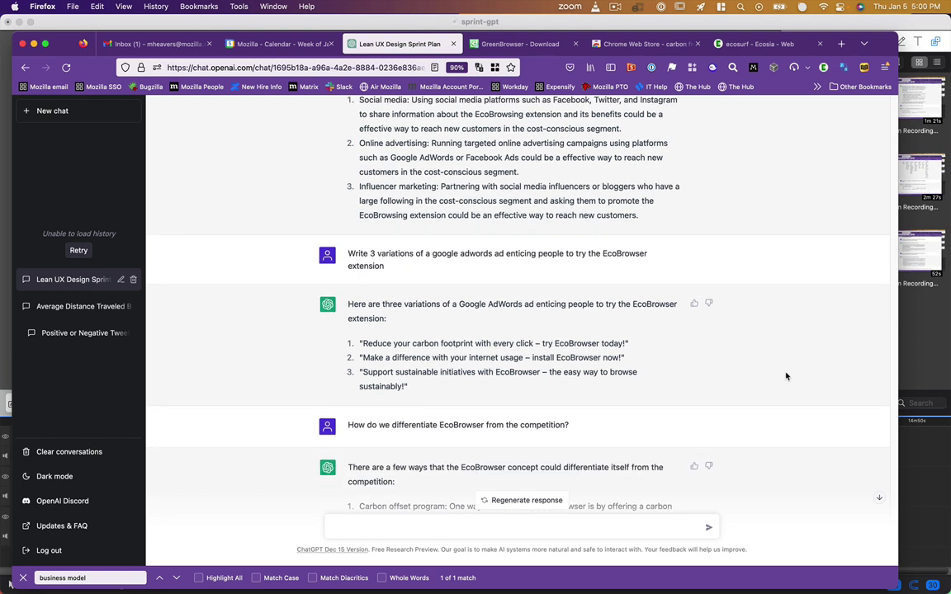
Step: Read how EcoBrowser could differentiate itself from the competition and the novel ideas for reducing the carbon footprint of internet usage
scroll(785, 376, down, 4)
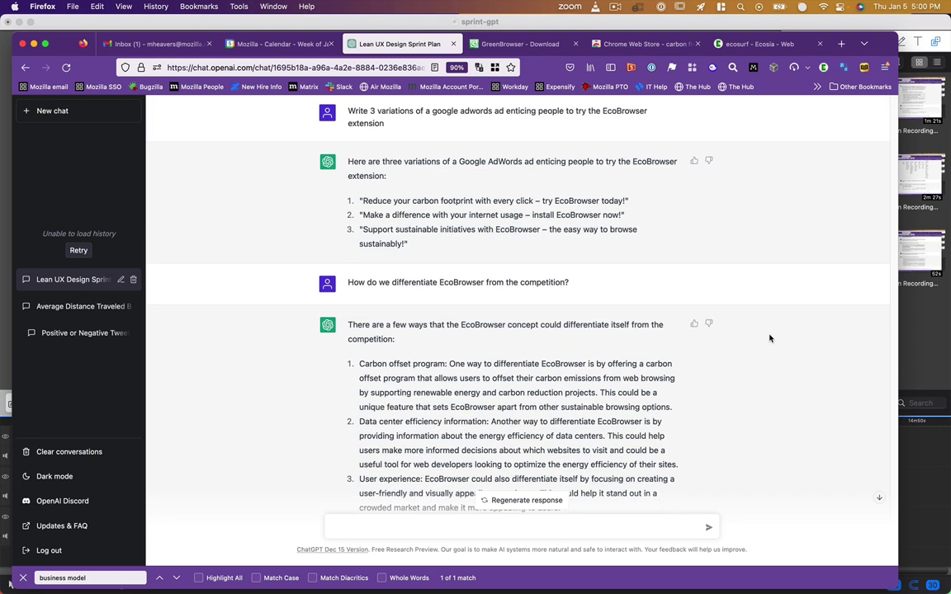
scroll(769, 339, down, 1)
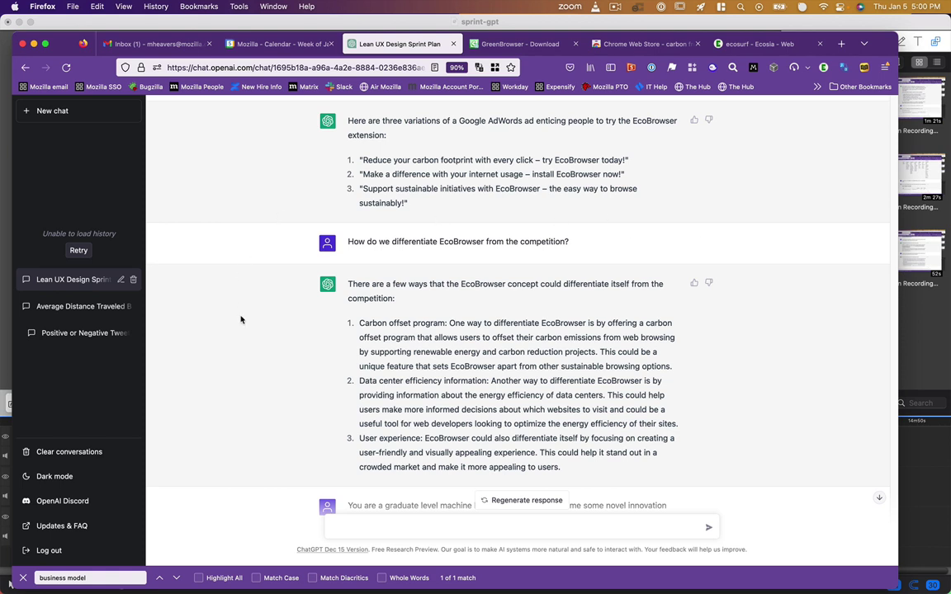
scroll(245, 331, down, 1)
scroll(246, 331, down, 3)
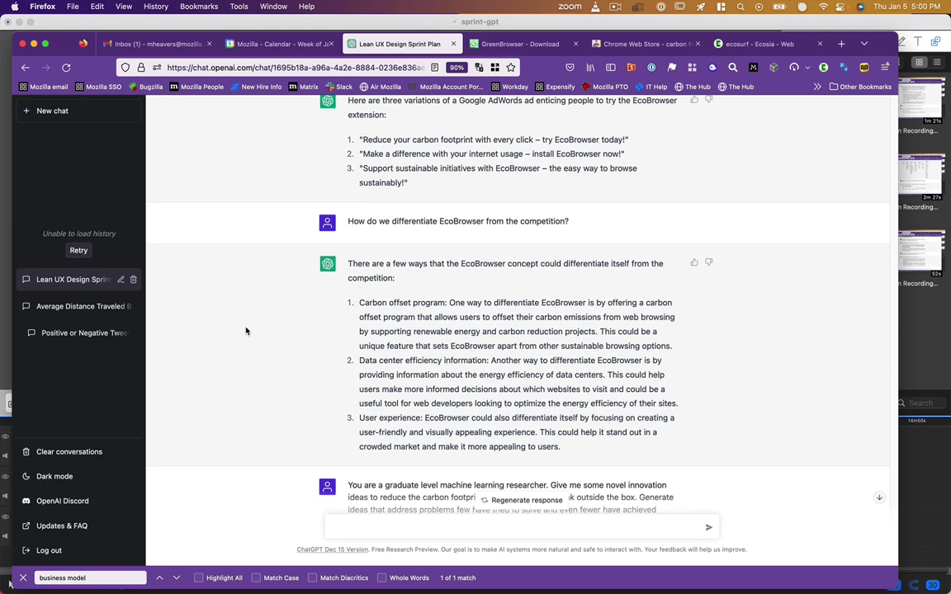
scroll(245, 331, down, 5)
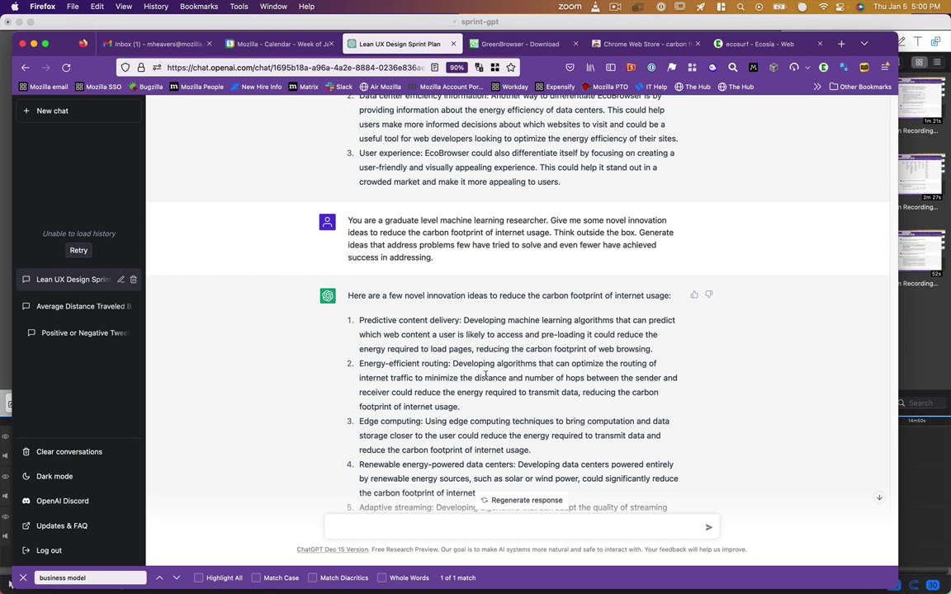
scroll(485, 375, down, 3)
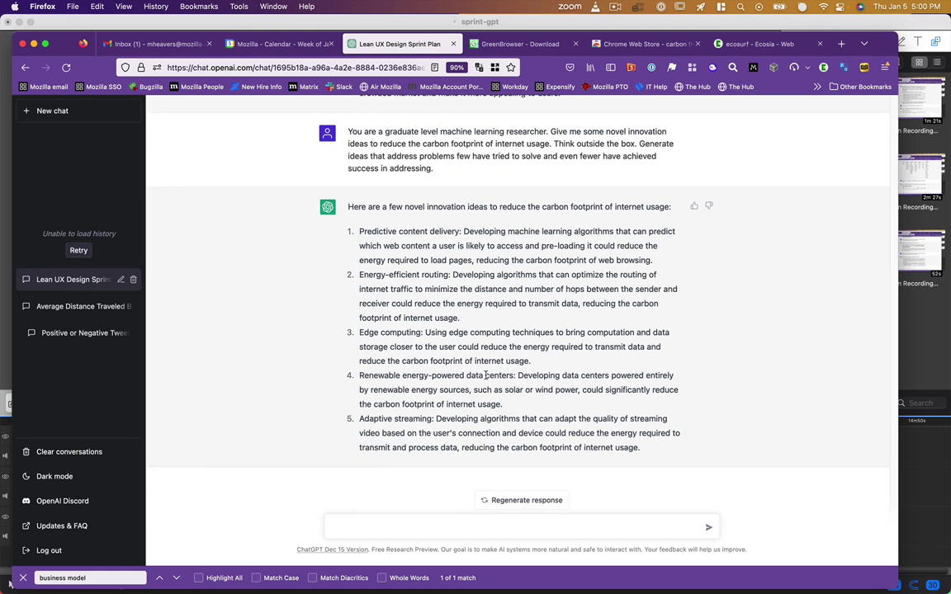